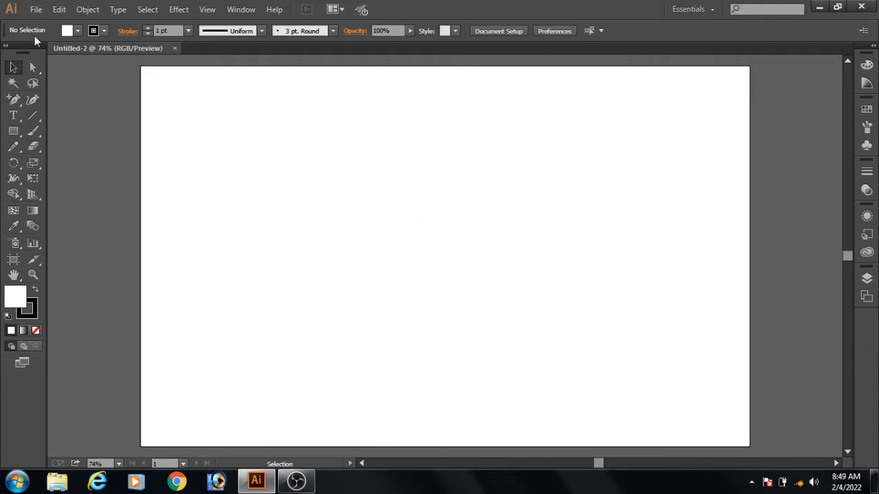
Draw a wide, thin rectangle in the upper middle of the artboard and fill it with grey #6d6d6d.
left_click_drag(13, 132, 94, 137)
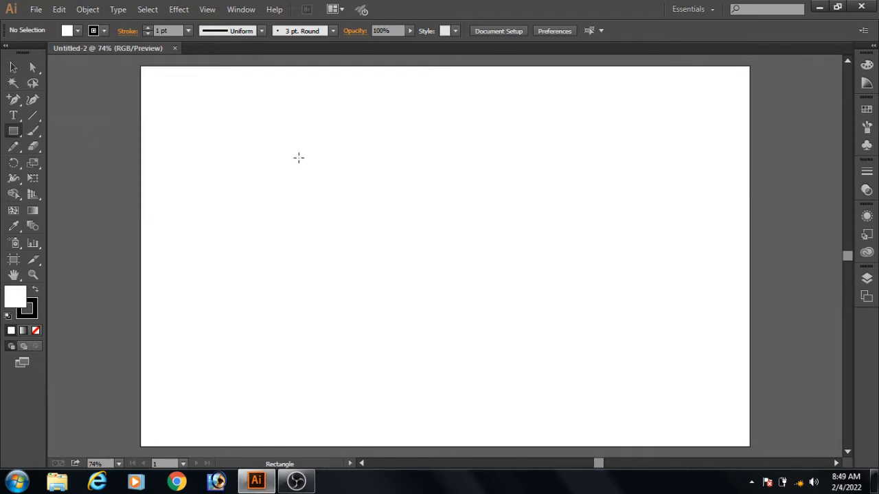
left_click_drag(298, 158, 502, 190)
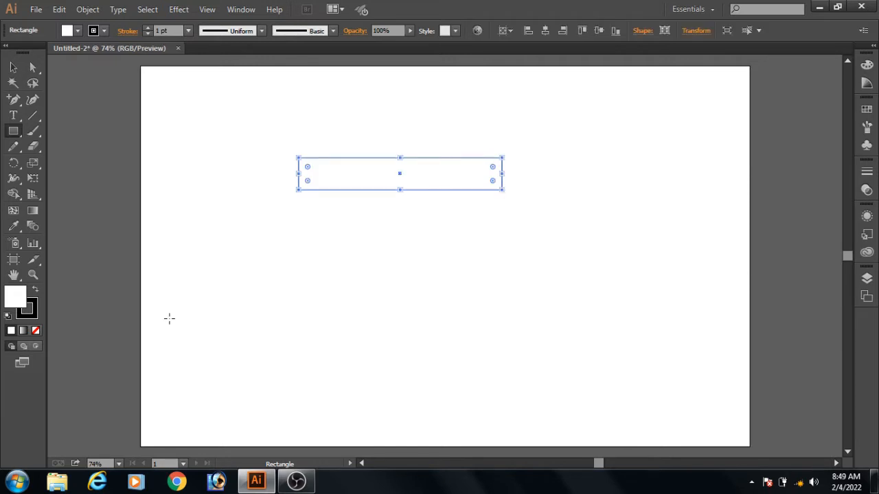
left_click(35, 290)
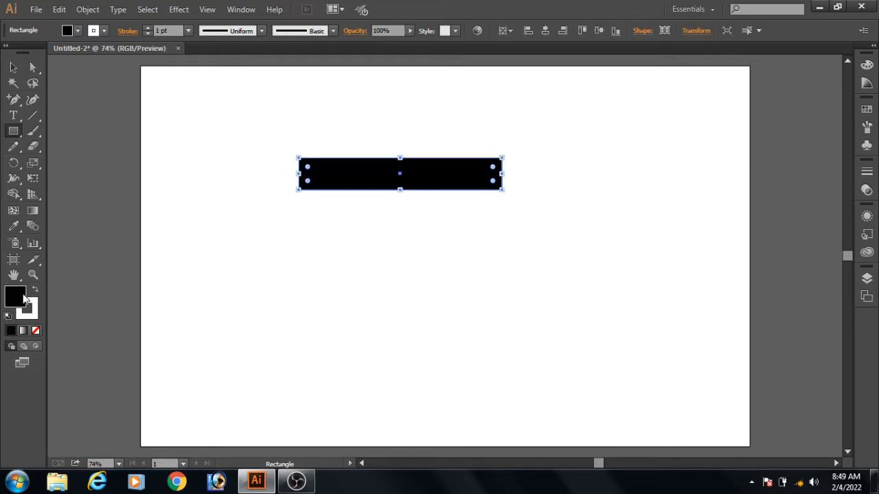
double_click(18, 298)
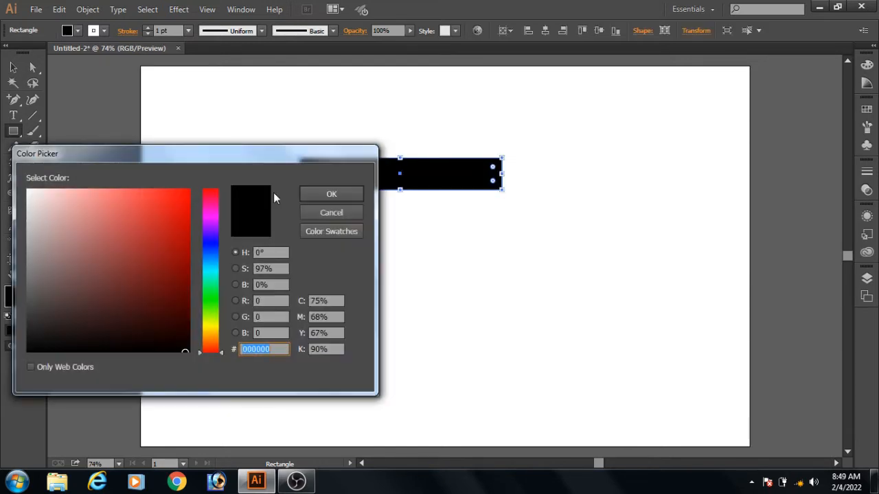
left_click(28, 282)
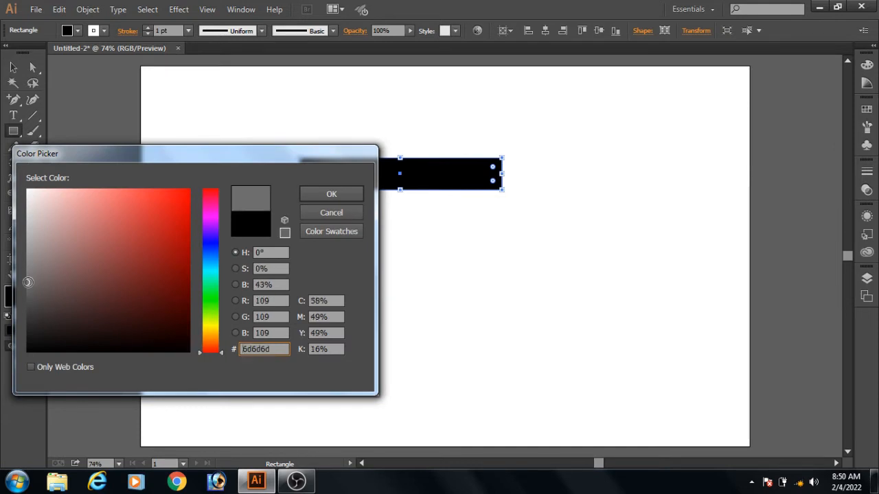
left_click(314, 193)
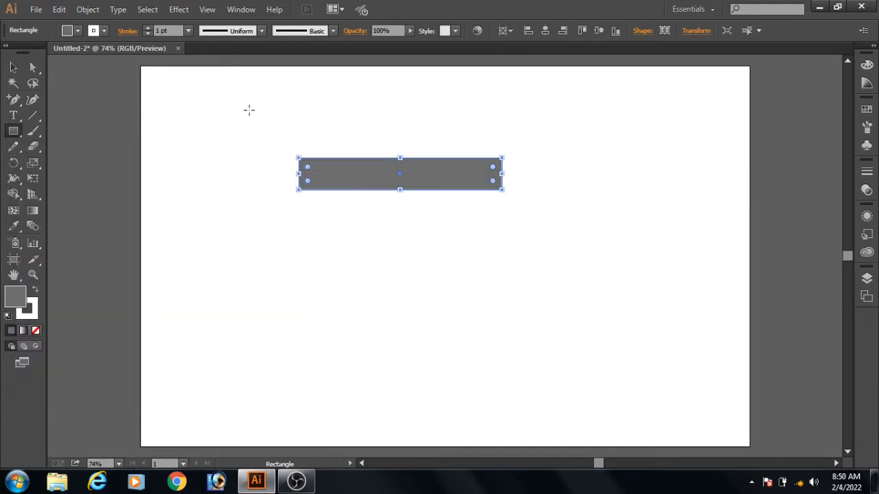
Duplicate the grey rectangle straight down with a narrow gap and repeat the copy twice to make four stacked bars.
left_click(13, 67)
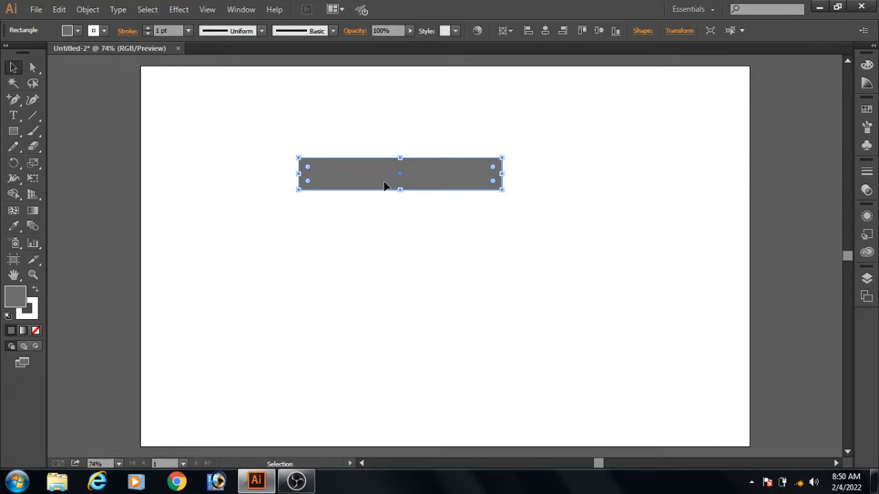
left_click_drag(392, 184, 393, 226)
key("ctrl+d")
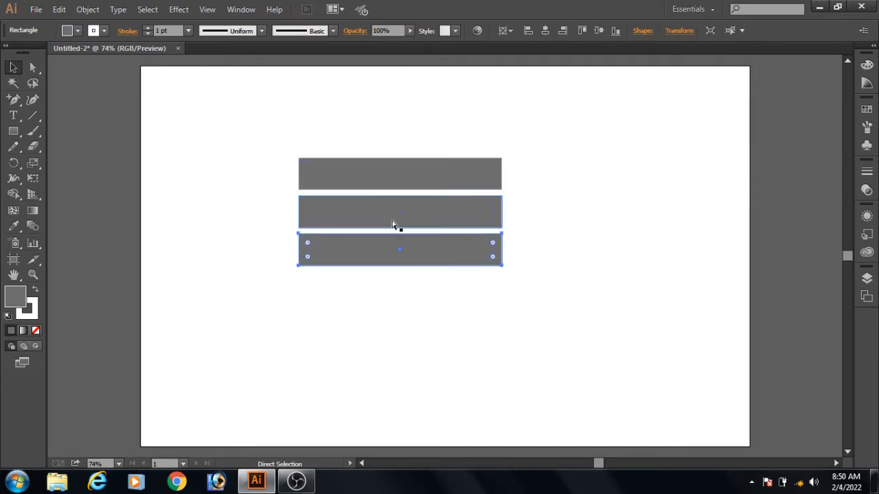
key("ctrl+d")
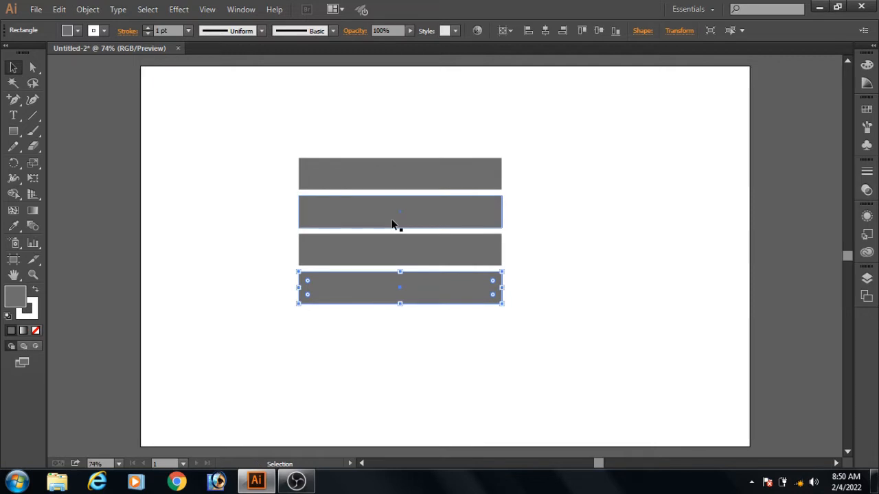
left_click(14, 67)
left_click(225, 205)
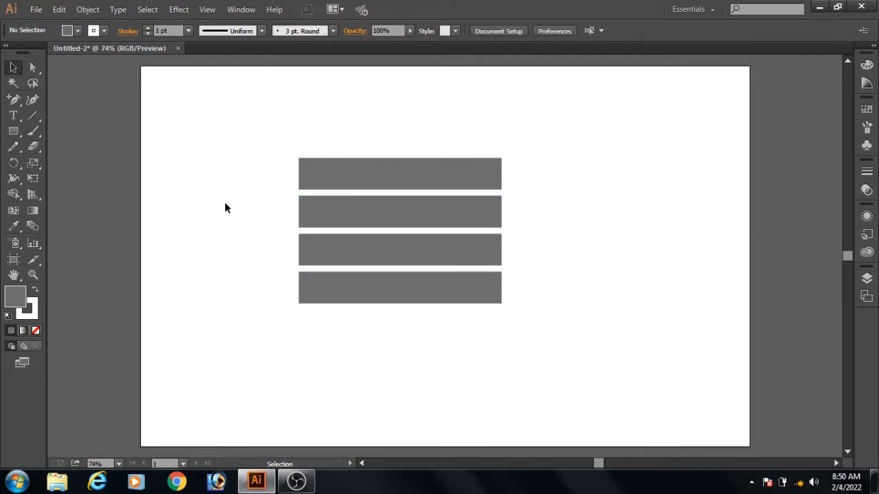
Duplicate the four bars to their left and shorten the copies by moving their left edges about 278 px inward.
left_click_drag(279, 138, 420, 265)
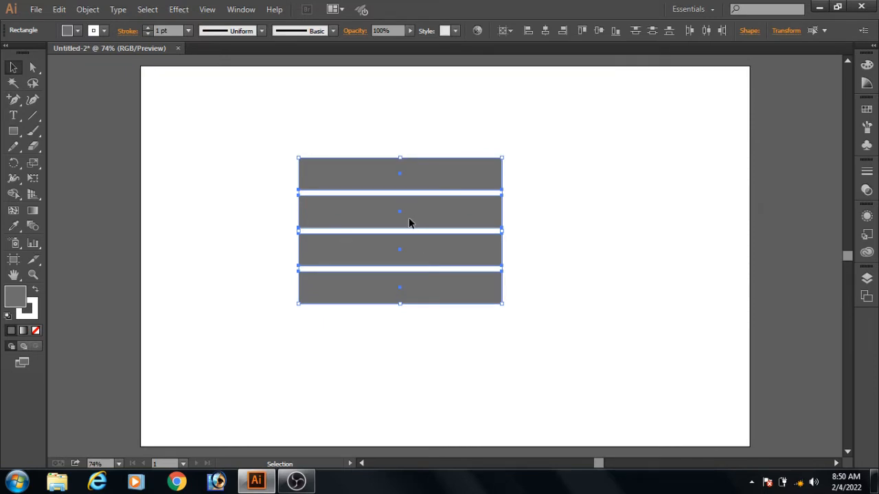
left_click_drag(409, 222, 186, 215)
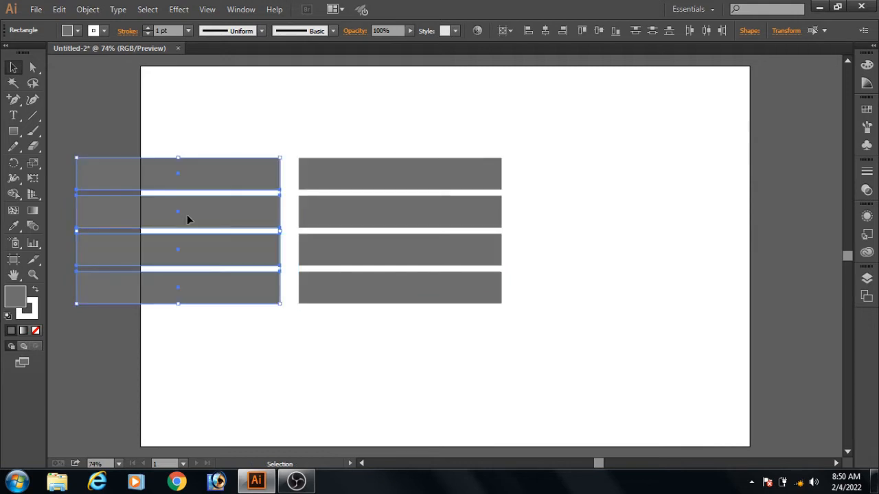
left_click(32, 68)
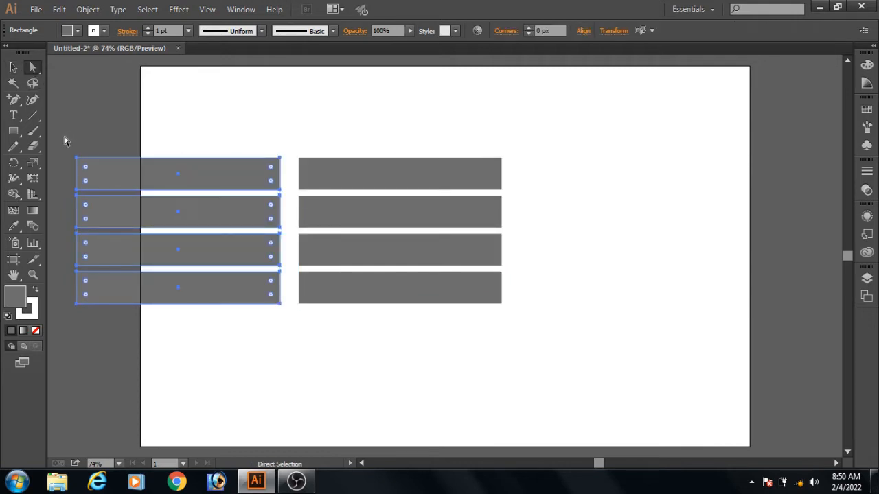
left_click_drag(65, 137, 105, 333)
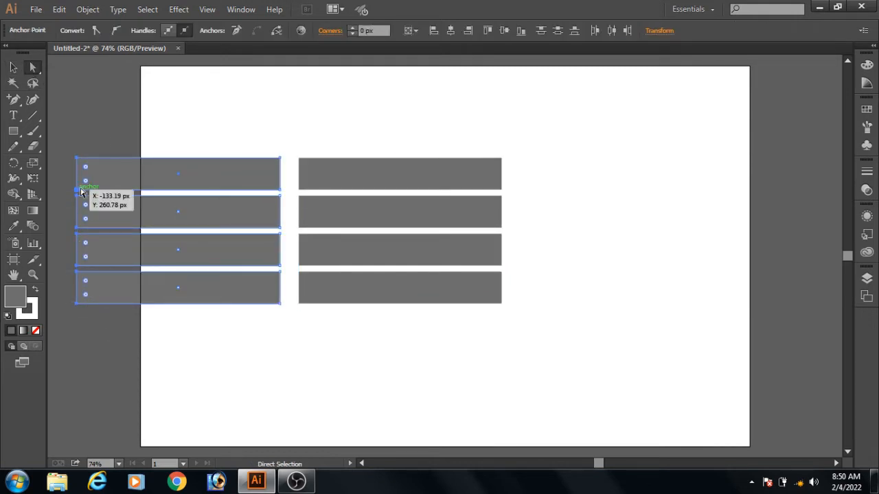
left_click_drag(78, 217, 210, 222)
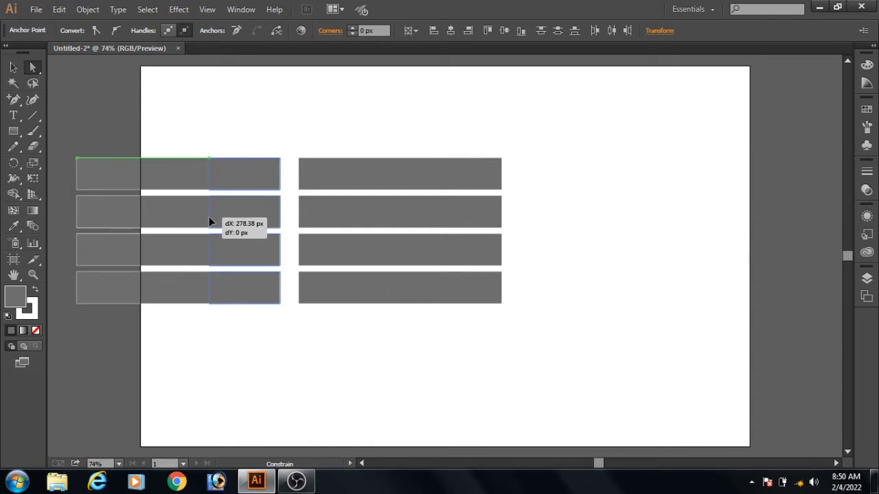
left_click_drag(210, 222, 210, 222)
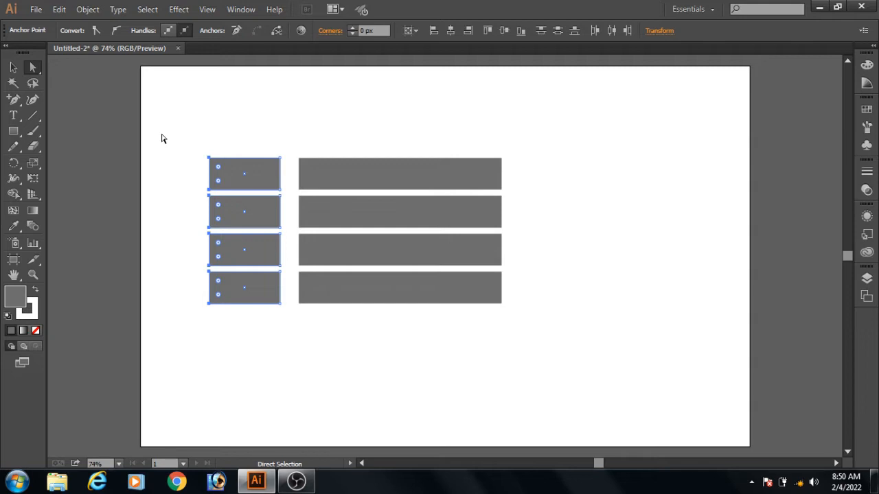
left_click(13, 67)
left_click_drag(250, 223, 273, 224)
key("a")
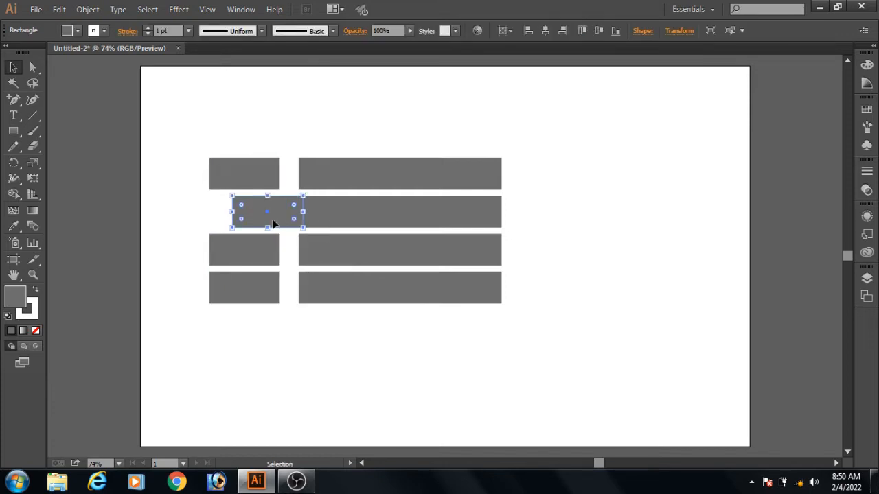
key("ctrl+z")
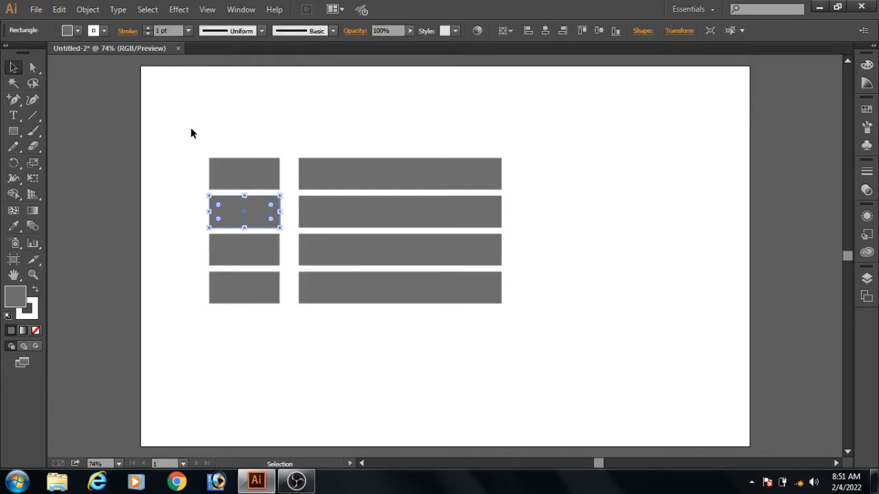
Move the four short bars right and slightly down to overlap the long bars' left ends, and send them to the back.
left_click_drag(191, 128, 287, 322)
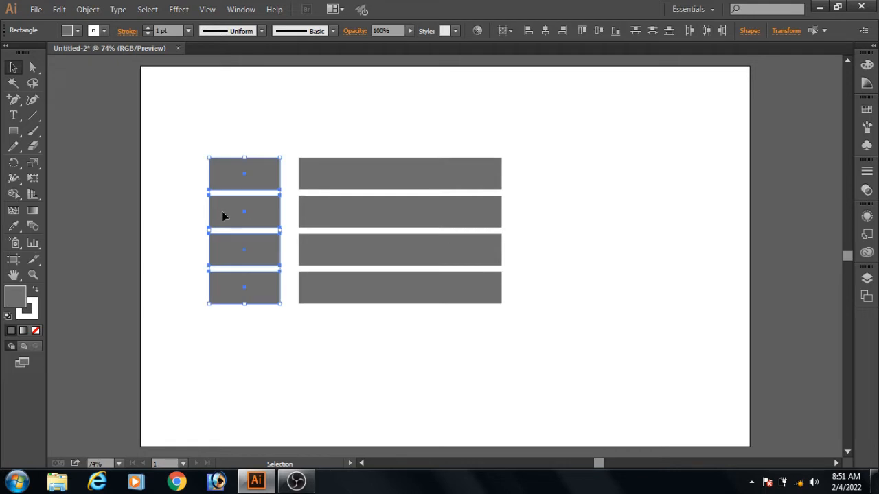
left_click_drag(223, 212, 279, 233)
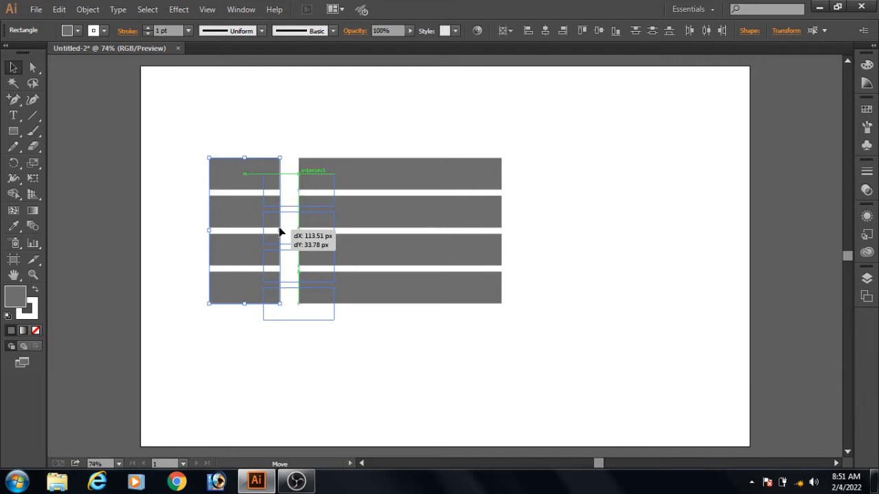
left_click_drag(280, 232, 281, 230)
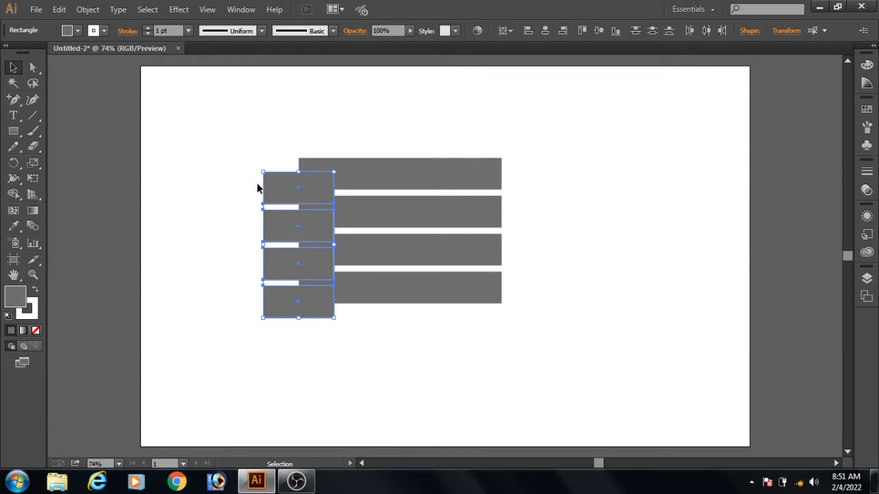
right_click(292, 199)
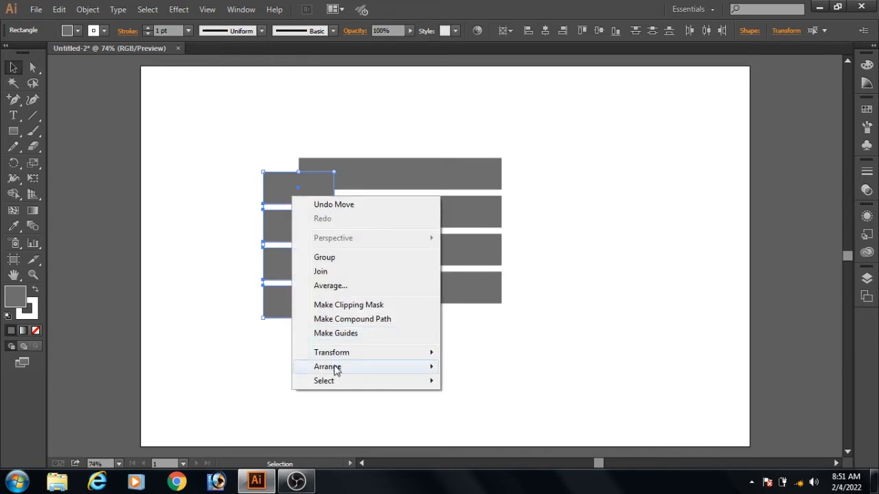
mouse_move(336, 370)
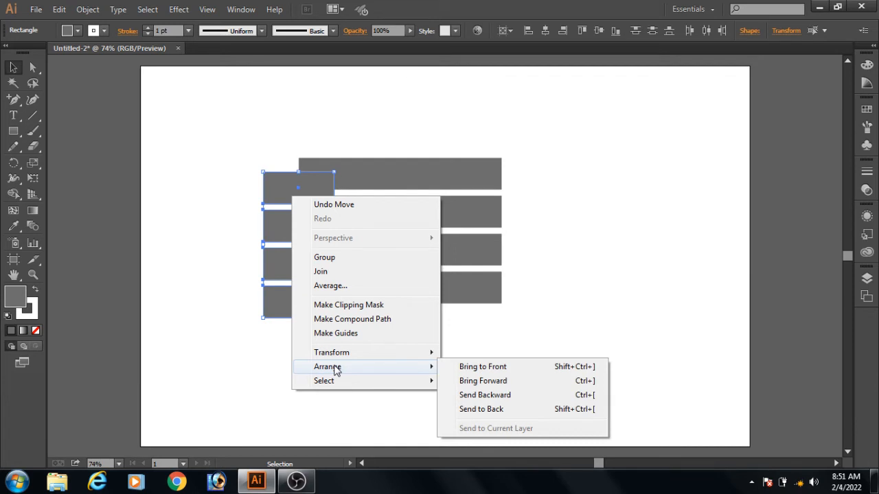
left_click(485, 408)
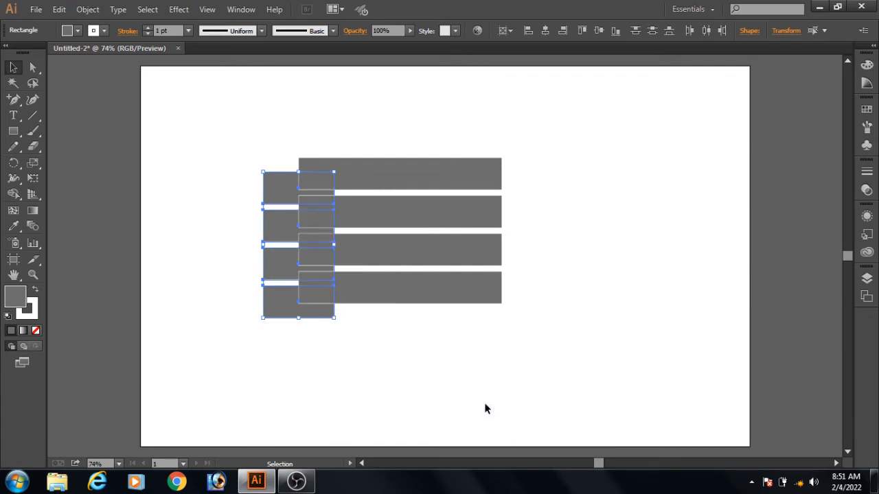
Remove the stroke from the four short bars and from the four long bars.
left_click(27, 311)
left_click(36, 330)
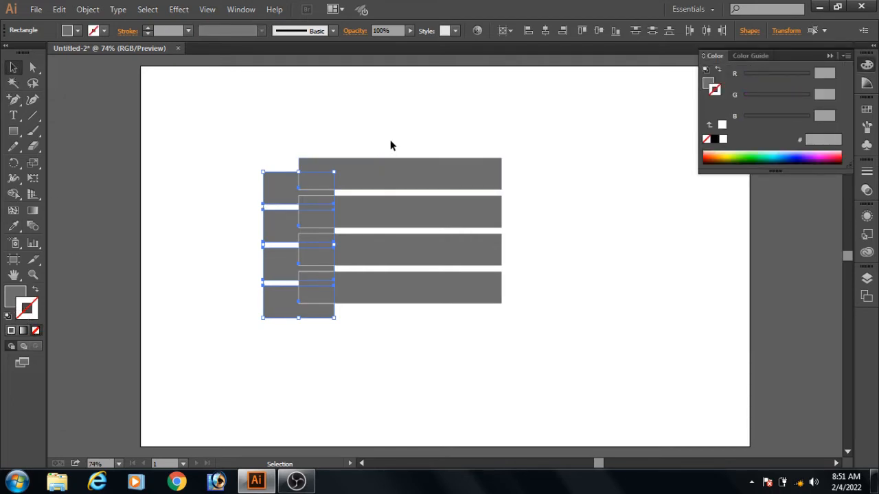
left_click_drag(391, 144, 453, 382)
right_click(427, 181)
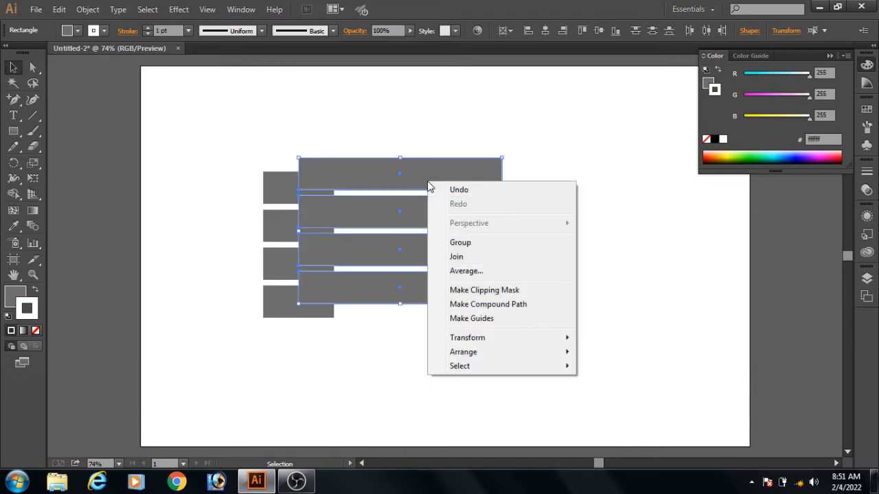
left_click(35, 330)
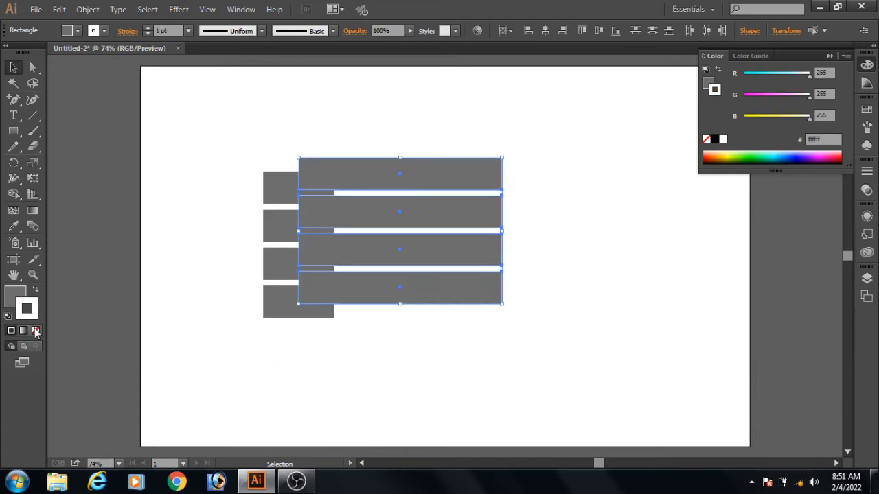
left_click(35, 330)
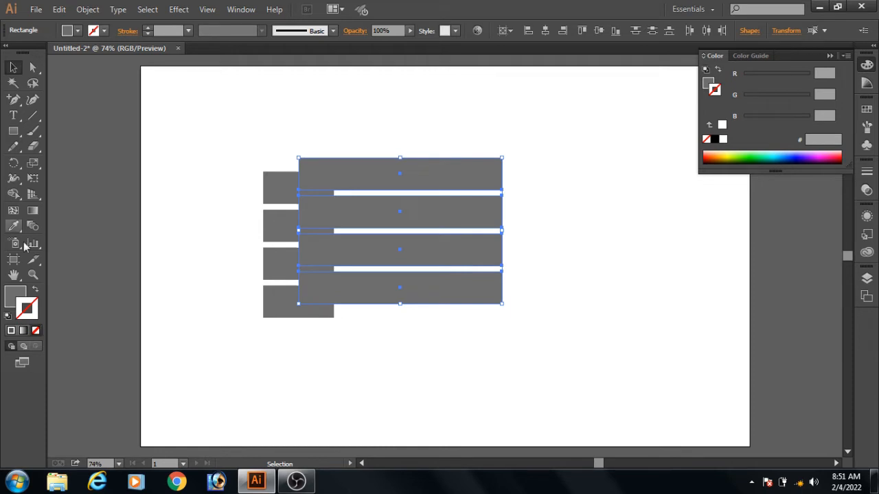
Draw a closed four-sided Pen shape over the overlap, from the top long bar's lower edge down to the bottom short bar's lower right corner.
left_click_drag(19, 106, 46, 101)
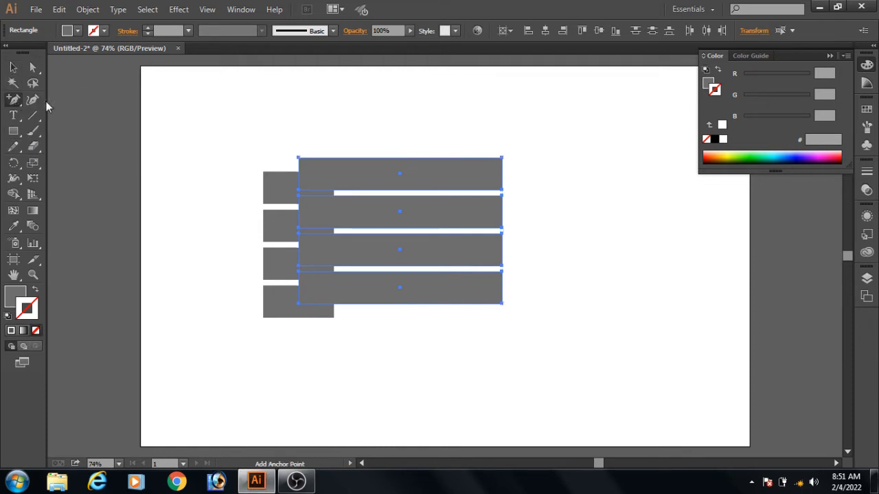
left_click(13, 67)
left_click(202, 237)
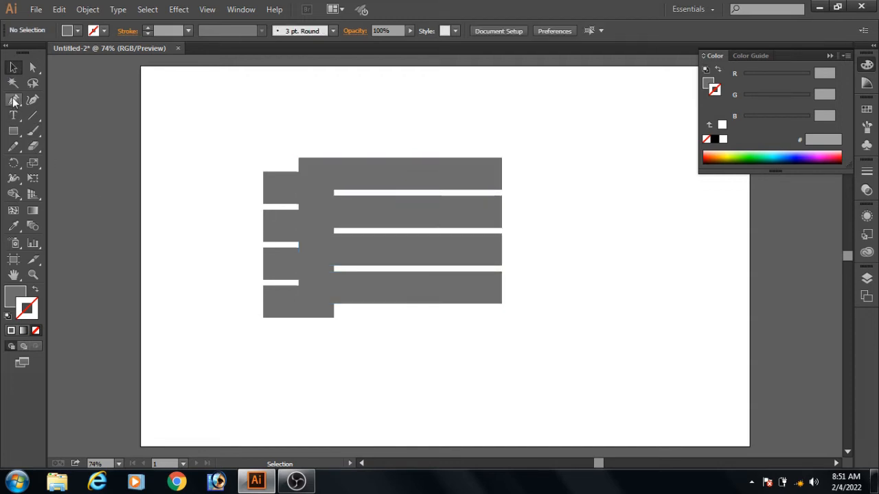
left_click_drag(13, 99, 52, 103)
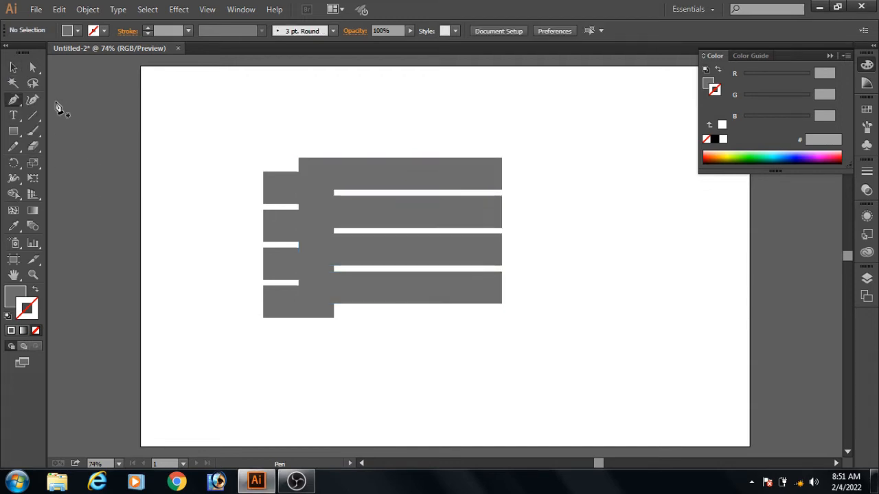
left_click(326, 269)
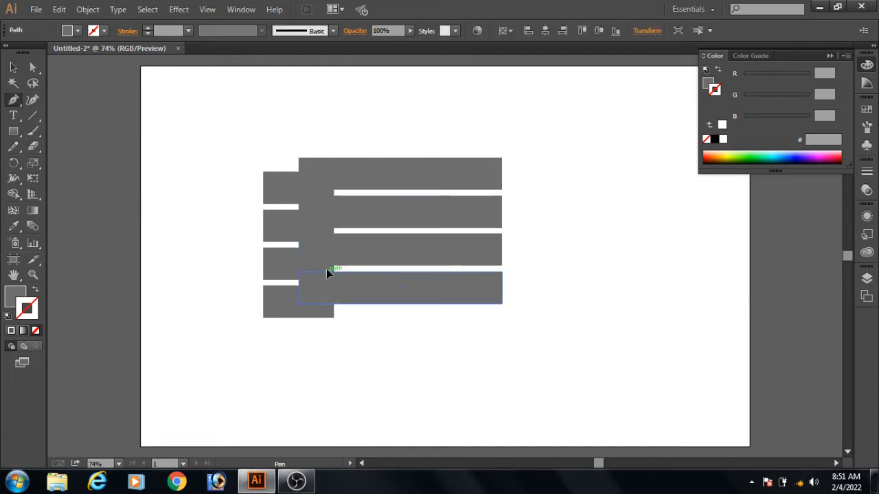
left_click(388, 335, "ctrl")
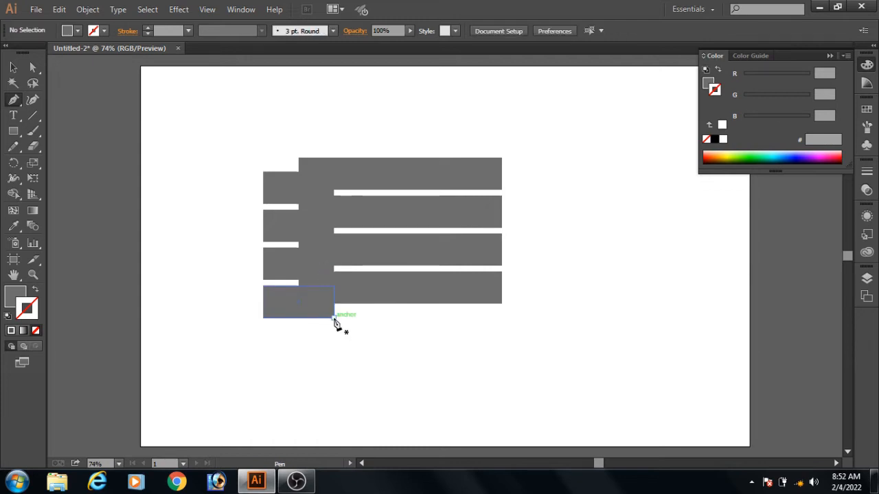
left_click_drag(334, 319, 334, 192)
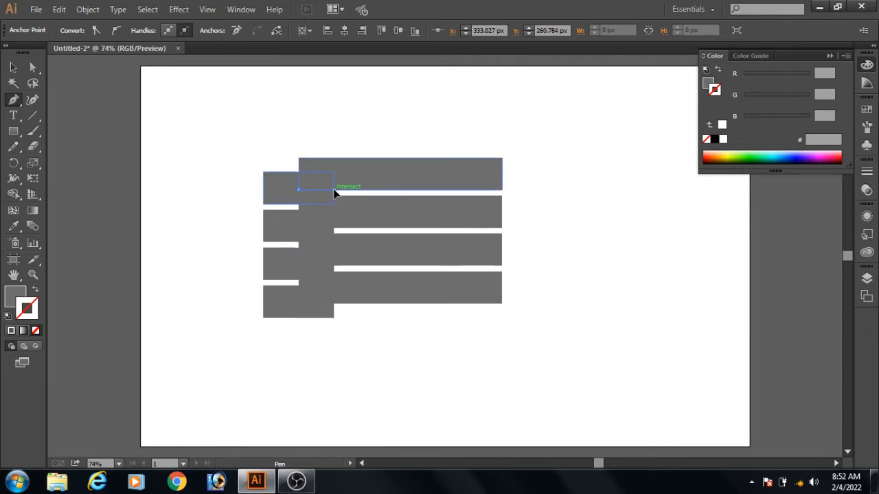
left_click(334, 316)
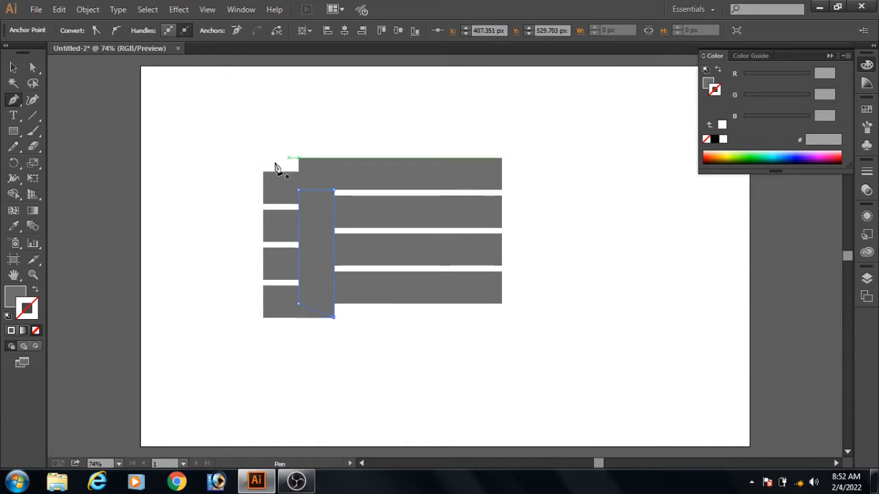
Fill the four-sided connecting shape with dark grey #232323.
left_click(11, 295)
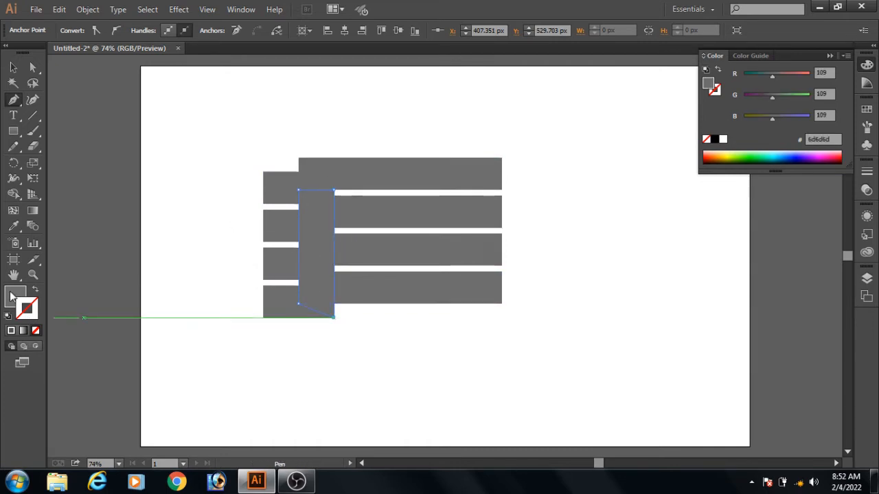
double_click(11, 295)
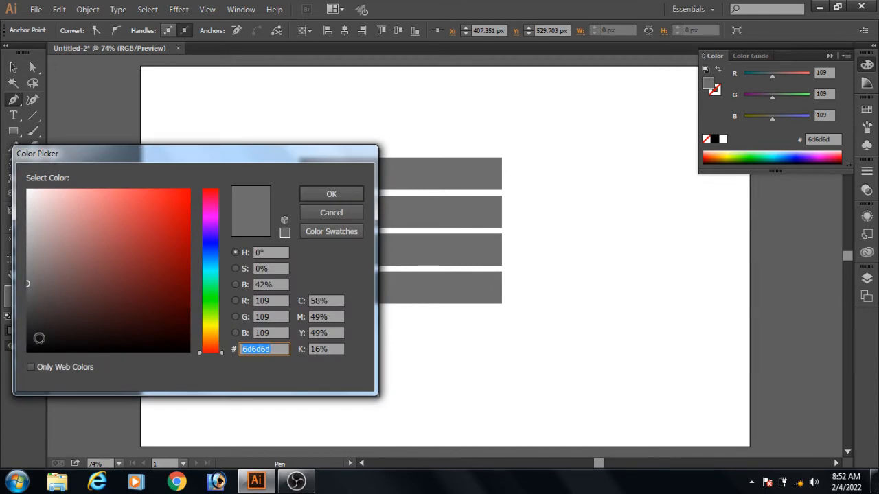
left_click(28, 330)
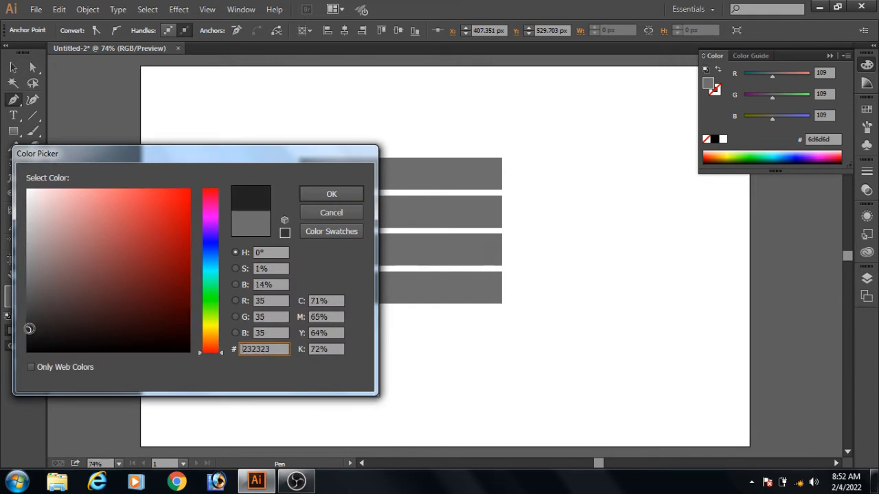
left_click(311, 194)
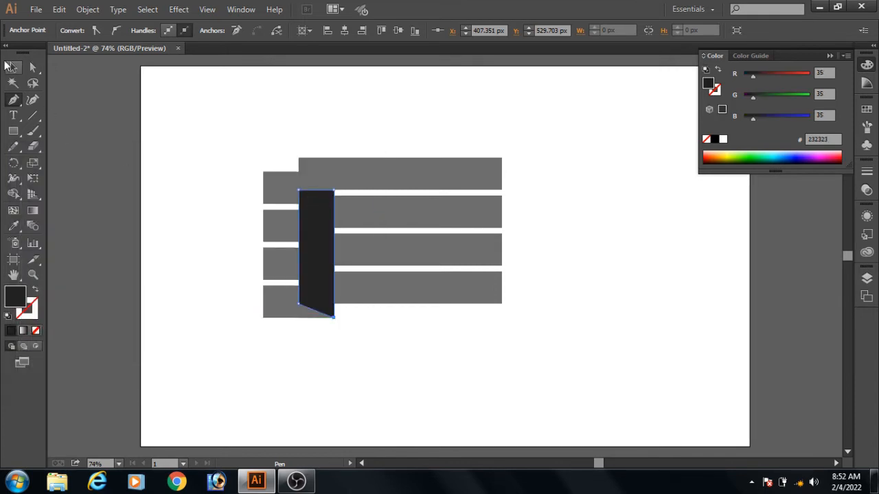
left_click(12, 66)
Try sending the dark connecting shape behind all the bars, and undo that arrangement.
right_click(319, 224)
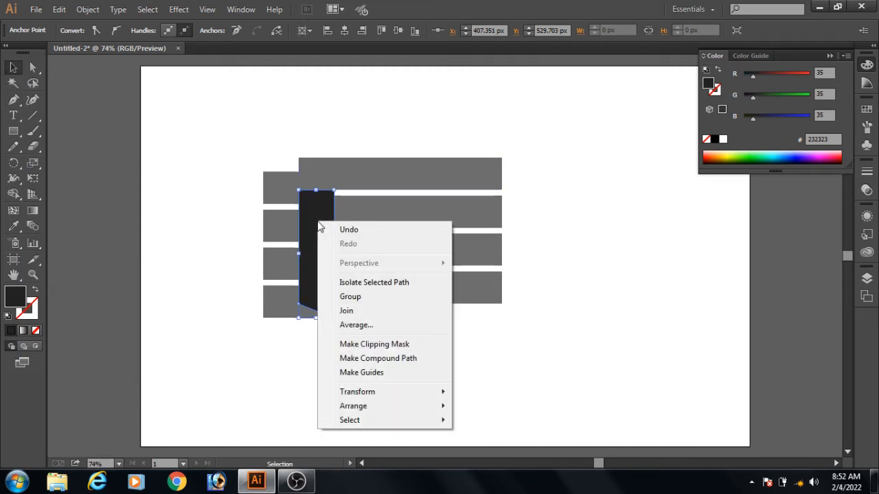
mouse_move(378, 405)
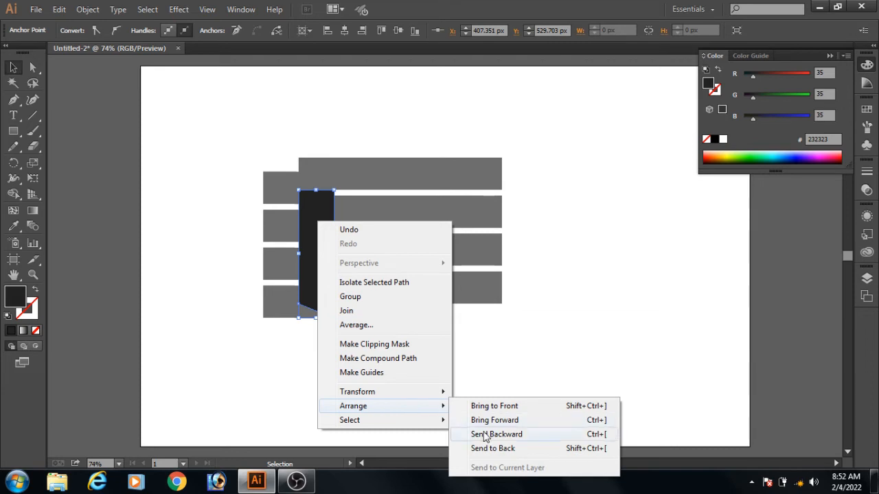
left_click(498, 449)
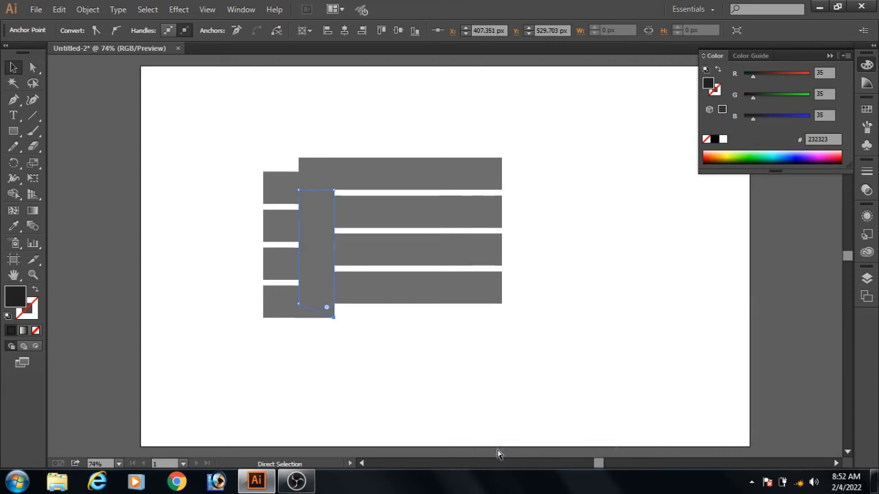
key("ctrl+z")
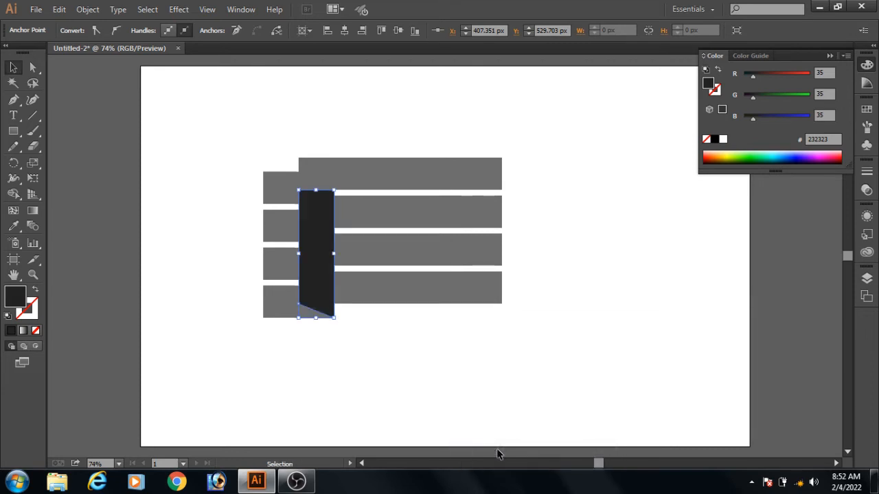
Send the dark connecting shape backward one level at a time until it sits behind the lower three long bars.
right_click(320, 264)
mouse_move(381, 244)
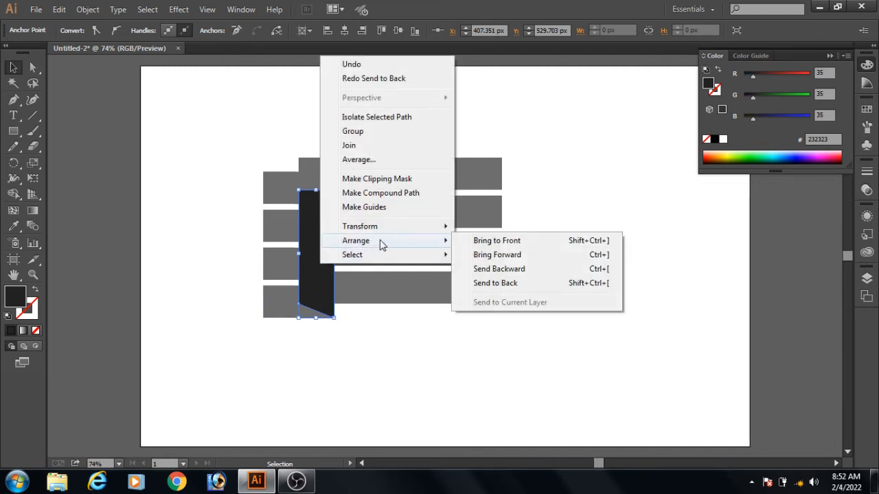
left_click(527, 274)
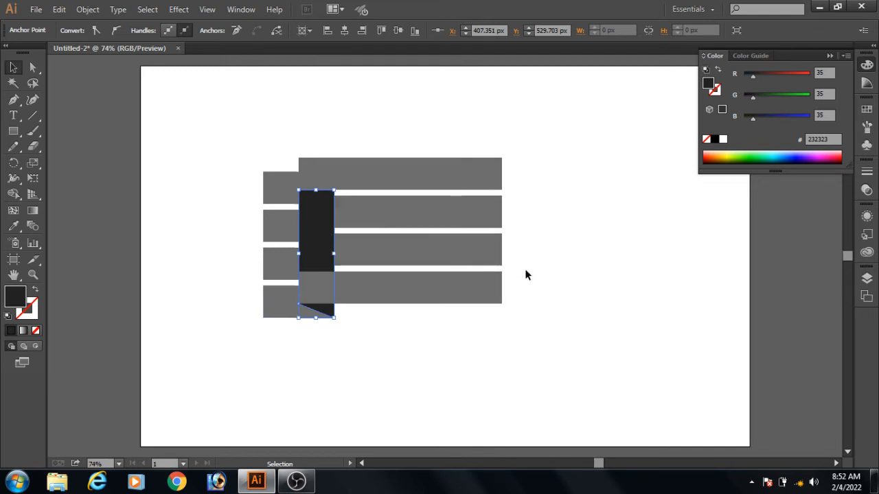
right_click(396, 258)
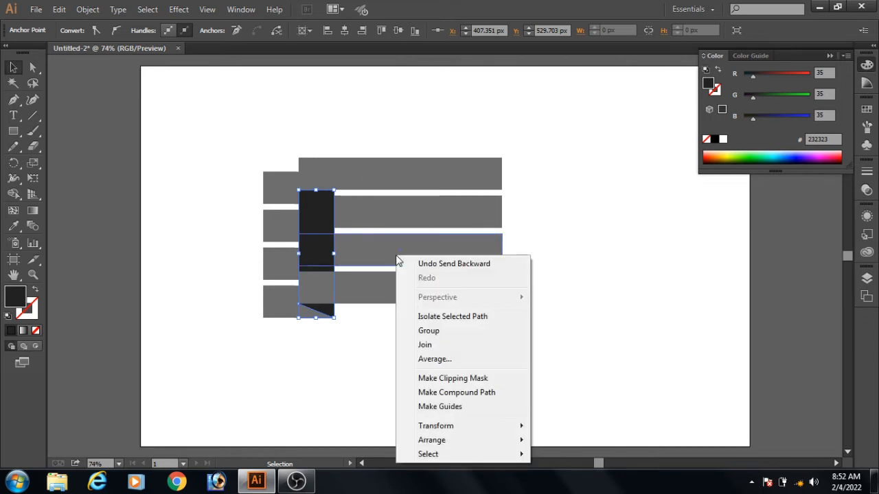
mouse_move(430, 441)
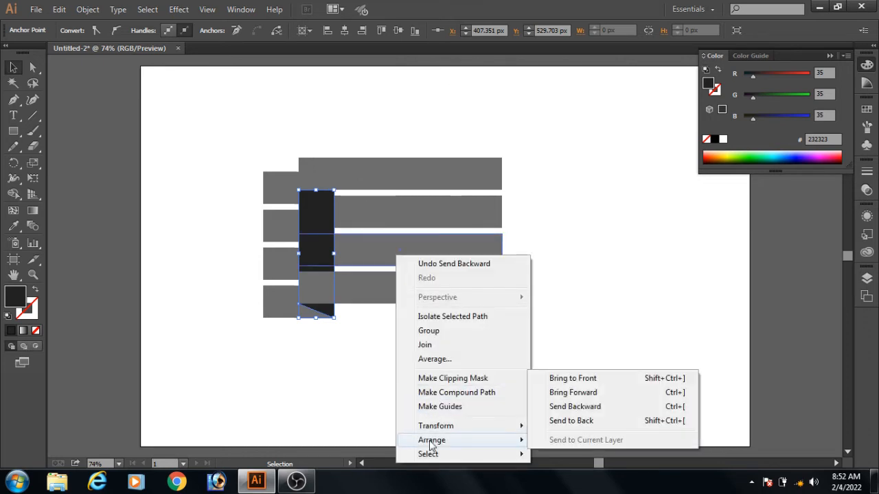
left_click(580, 408)
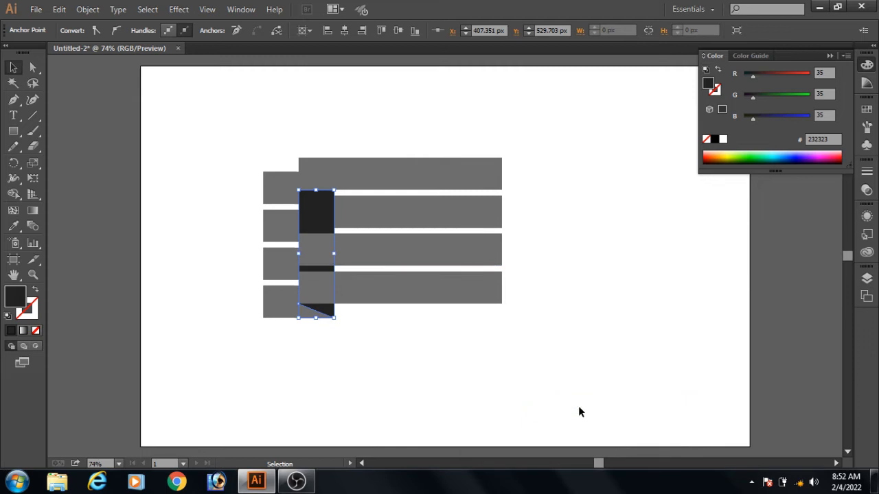
right_click(423, 214)
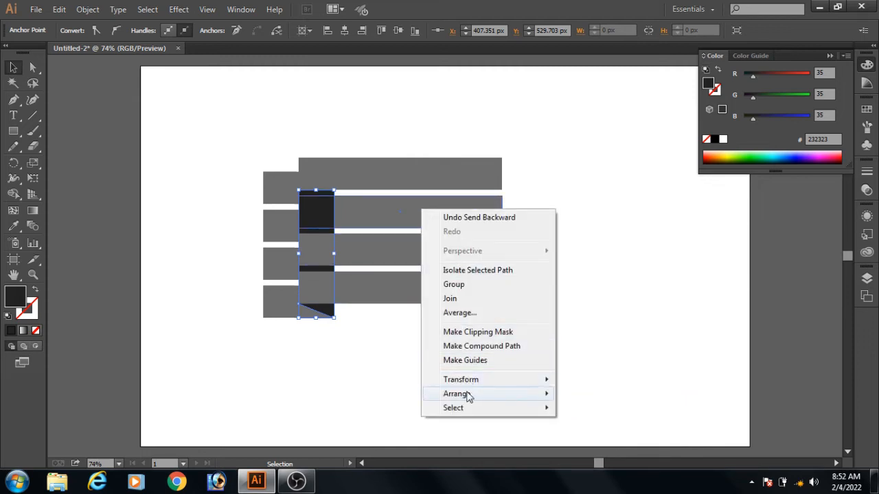
mouse_move(465, 395)
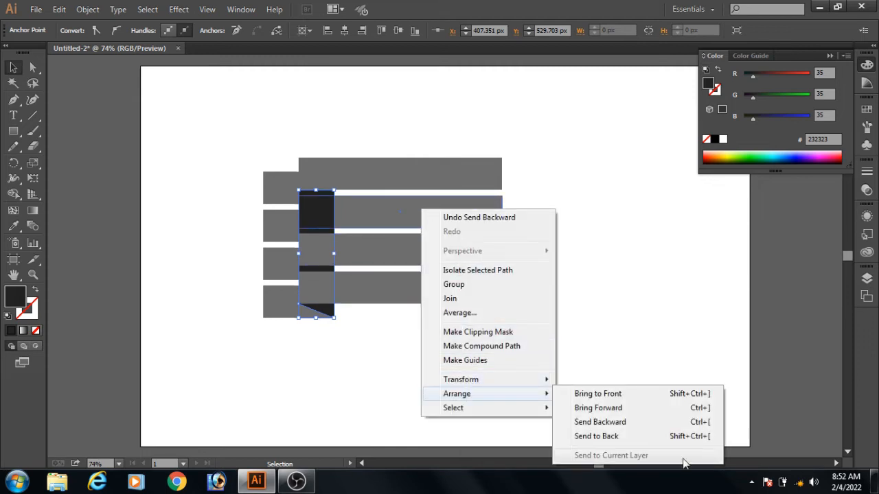
left_click(619, 422)
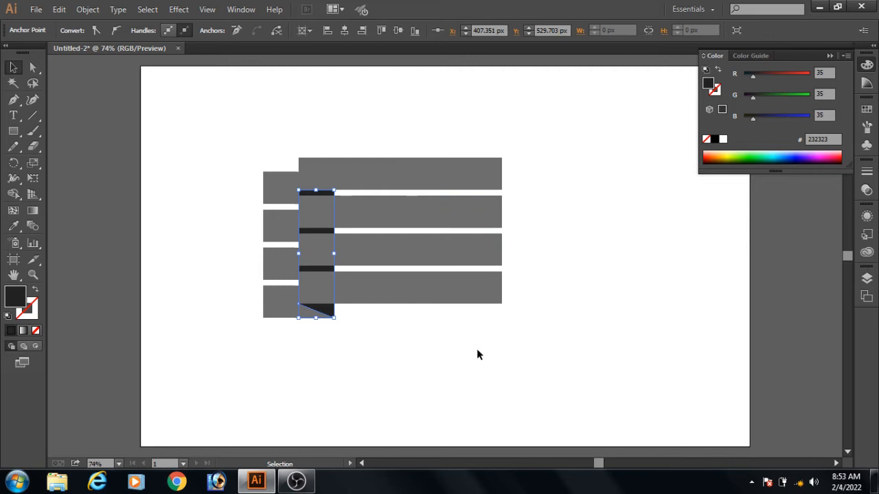
Add an anchor point at the middle of the left edge of each of the four short bars.
left_click(15, 101)
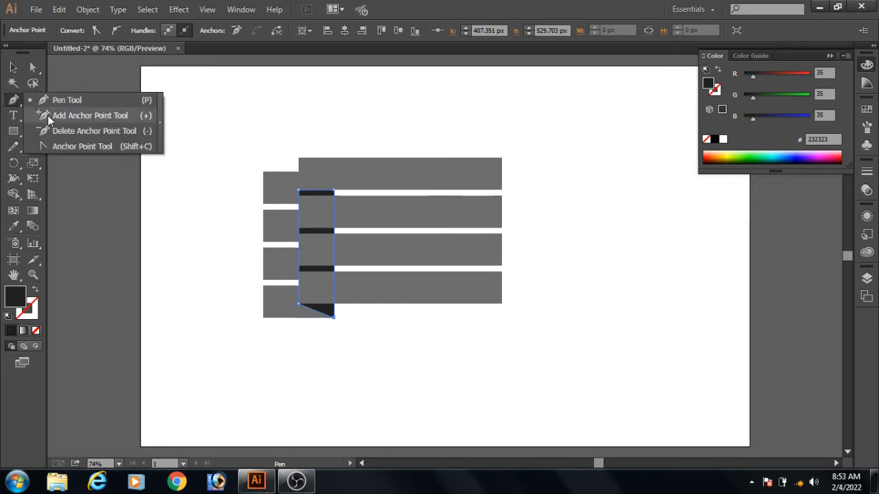
left_click(48, 115)
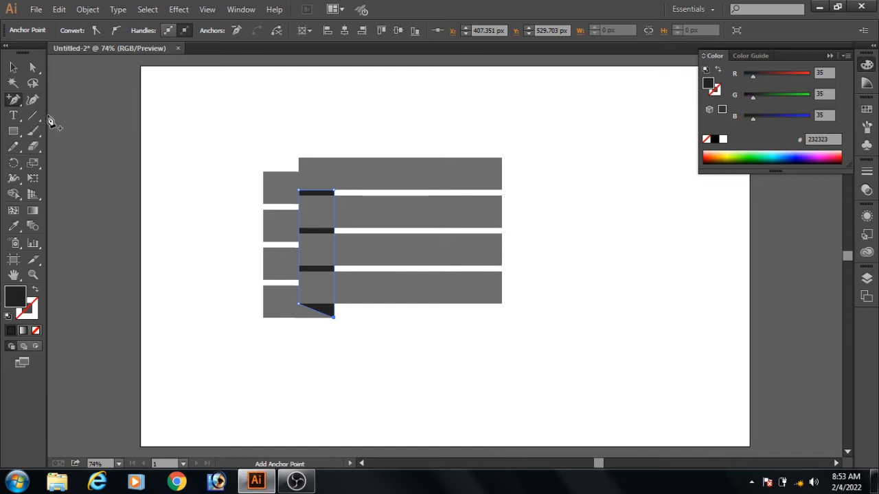
left_click(264, 191)
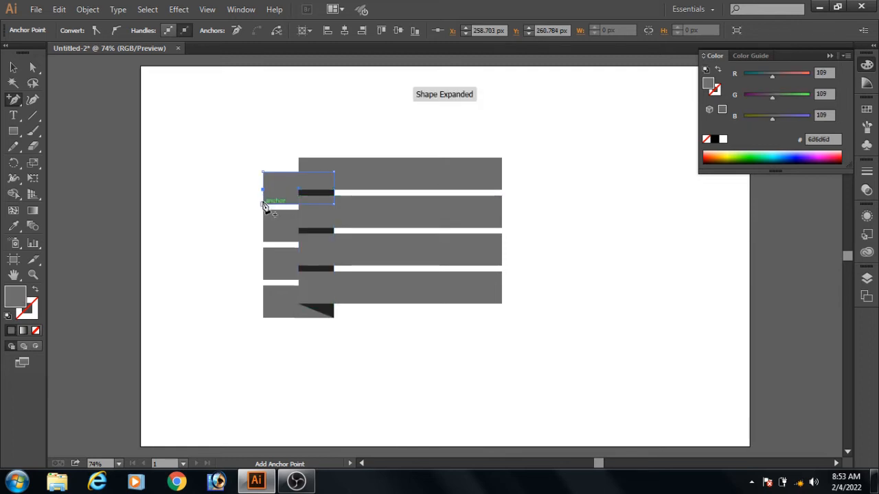
left_click(263, 230)
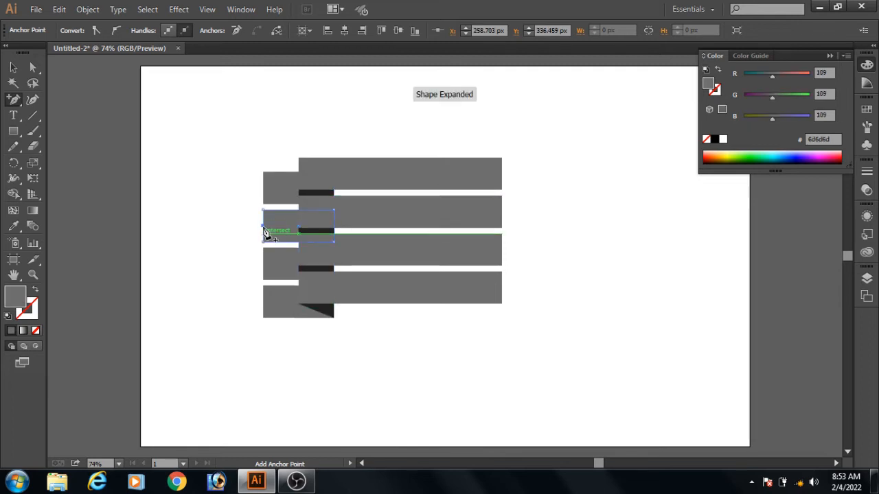
left_click(264, 270)
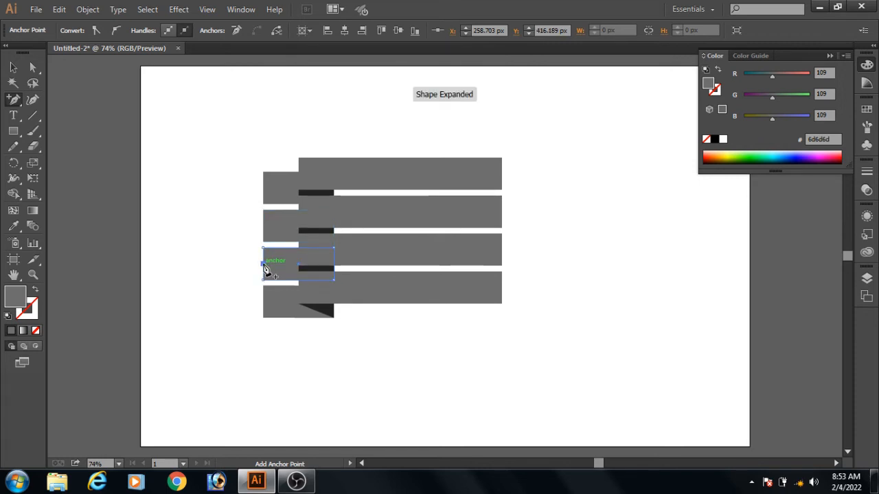
left_click(264, 310)
Move the four new left-edge anchor points together horizontally inward to form V-shaped ribbon notches in the short bars.
left_click(34, 69)
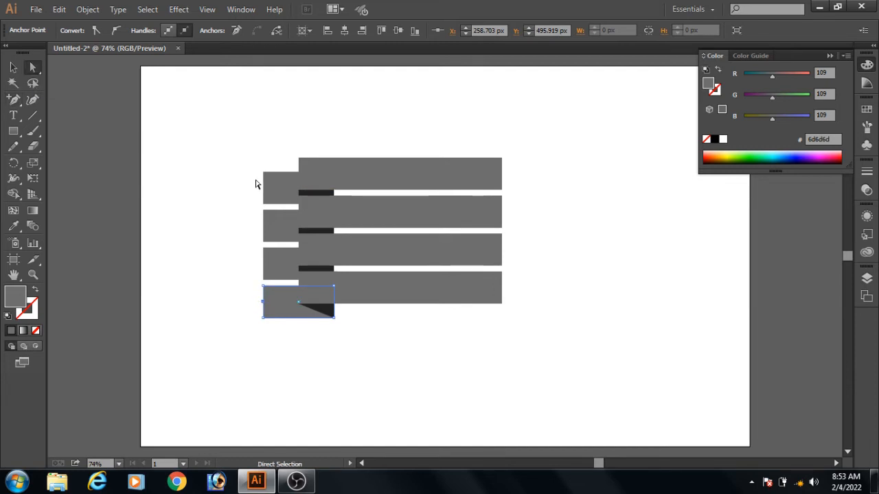
left_click_drag(255, 180, 267, 196)
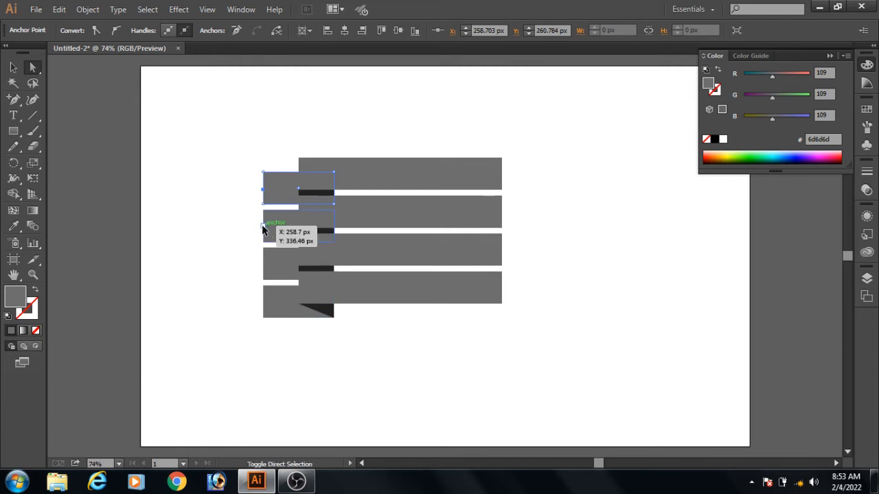
left_click(263, 226, "shift")
left_click(263, 265, "shift")
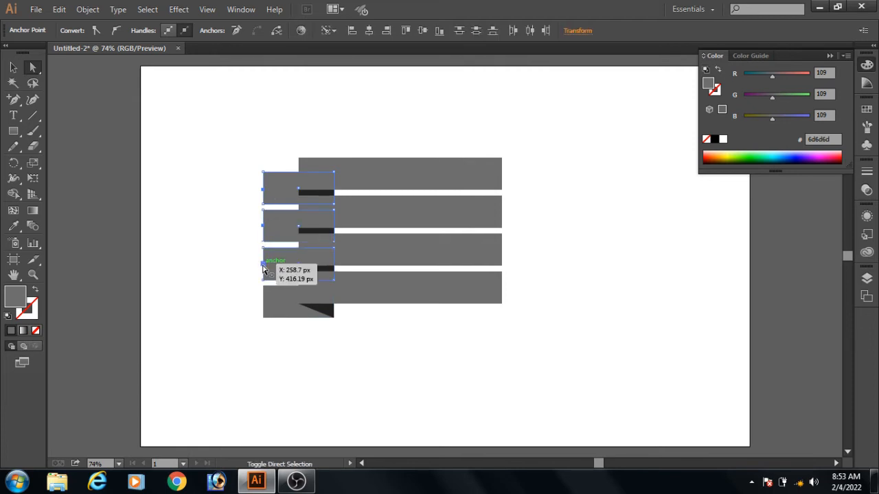
left_click(264, 302, "shift")
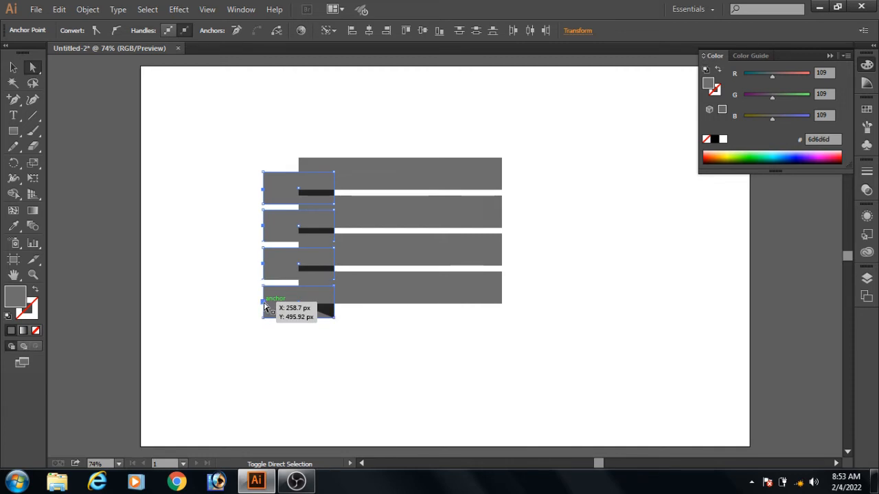
key("shift+Right")
key("shift+Right")
key("shift+Right")
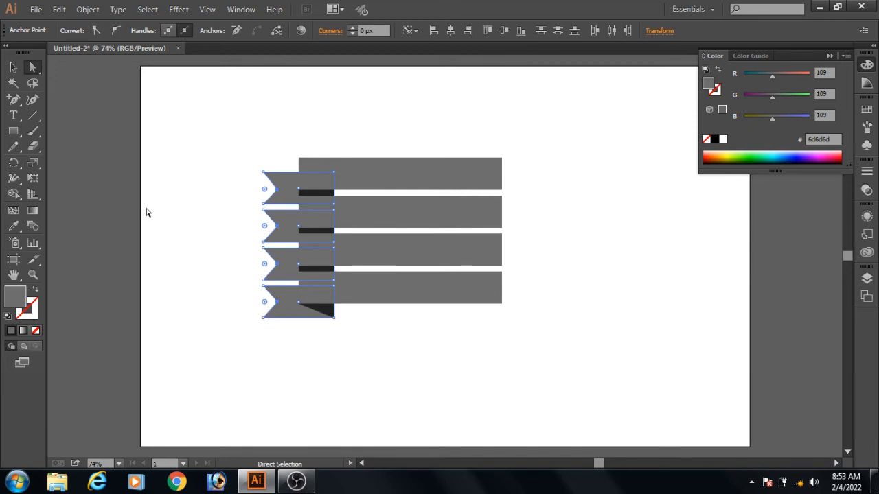
Group the four notched short bars together with the dark connecting shape.
left_click(13, 67)
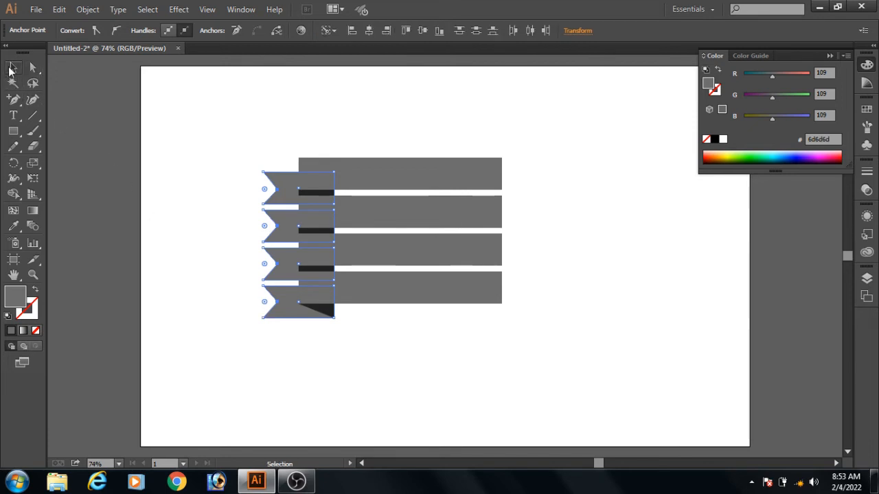
left_click(195, 246)
left_click_drag(251, 155, 291, 335)
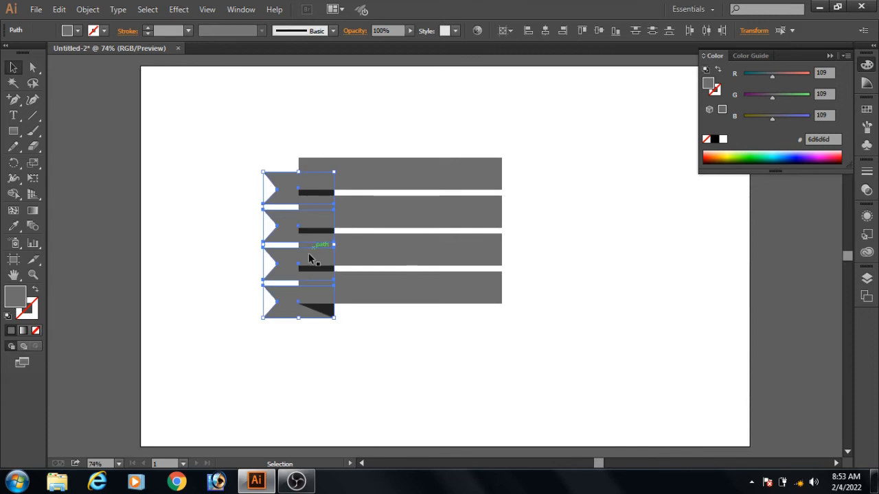
left_click(324, 196, "shift")
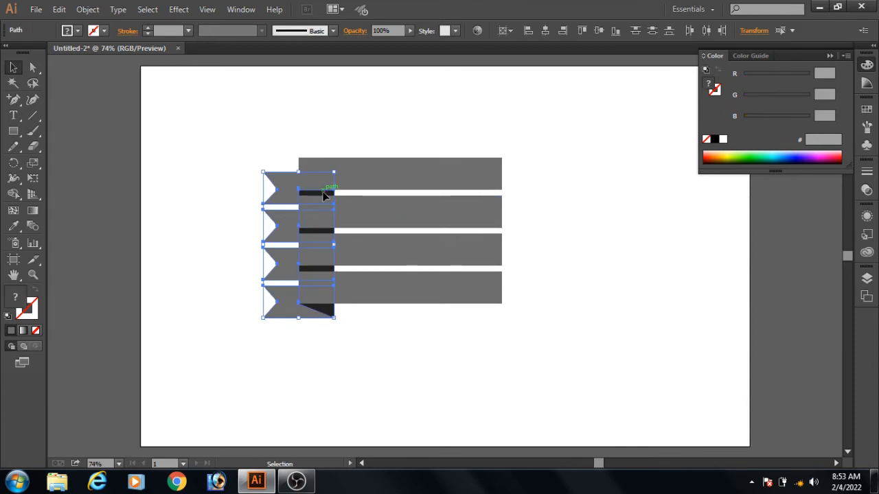
right_click(279, 180)
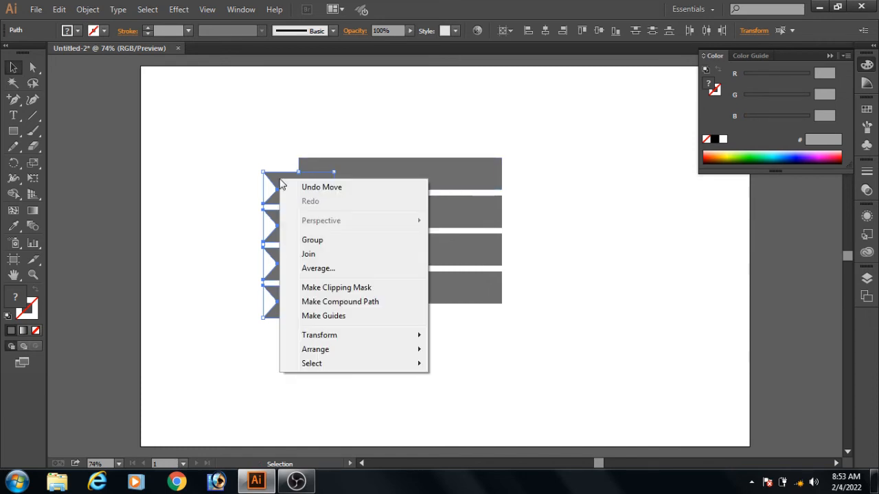
left_click(309, 239)
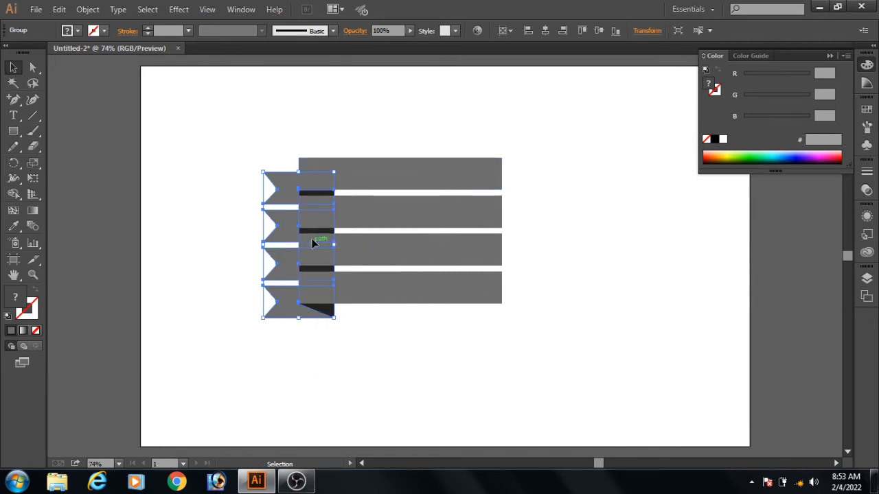
Create a reflected copy of the ribbon-end group across the vertical axis at 90°.
right_click(286, 181)
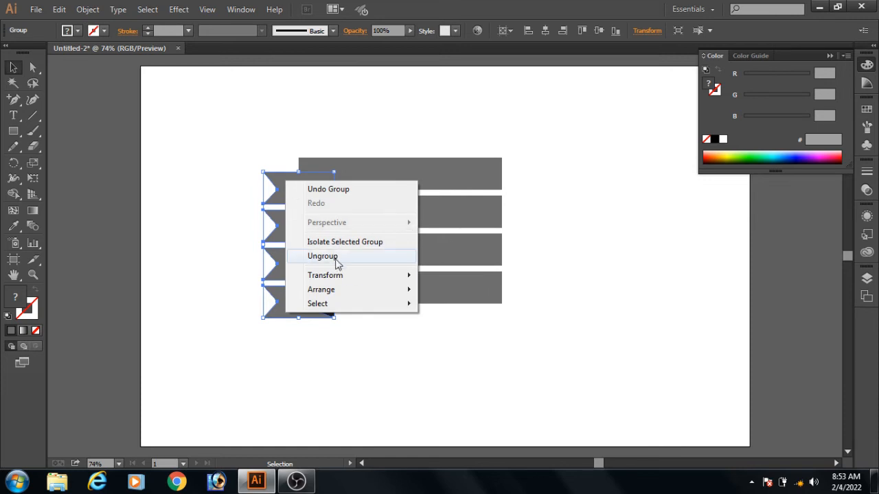
mouse_move(339, 277)
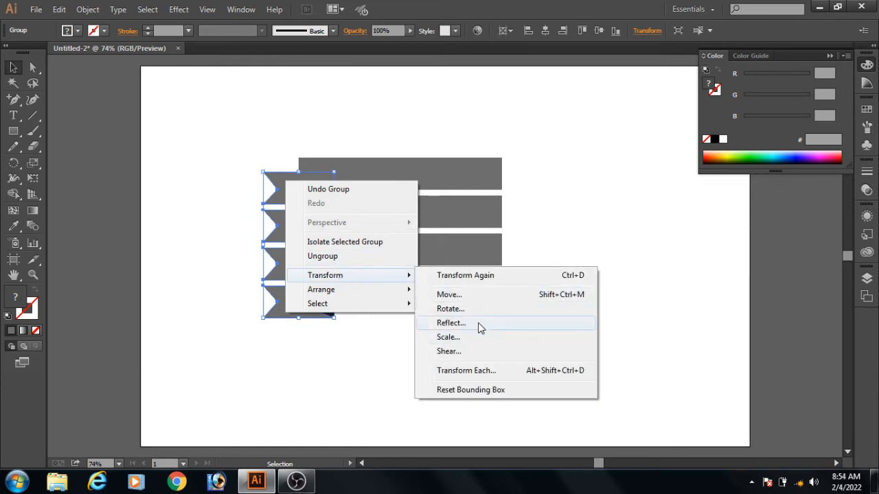
left_click(451, 322)
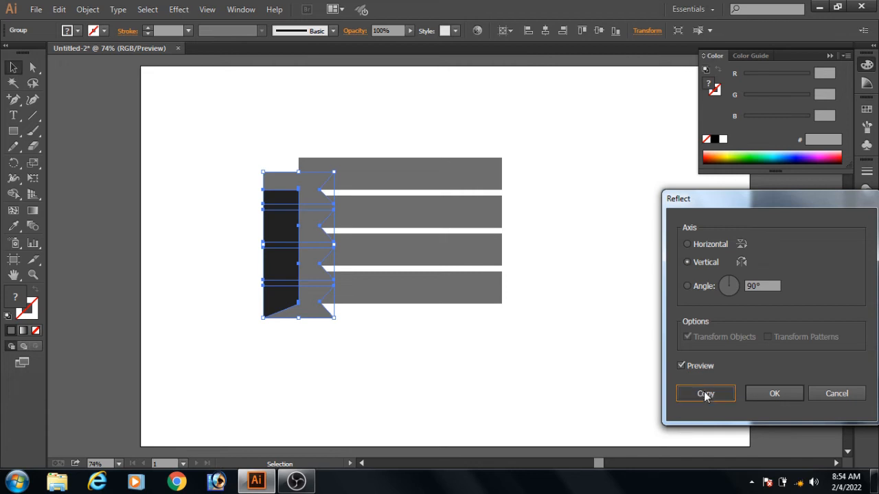
left_click(705, 394)
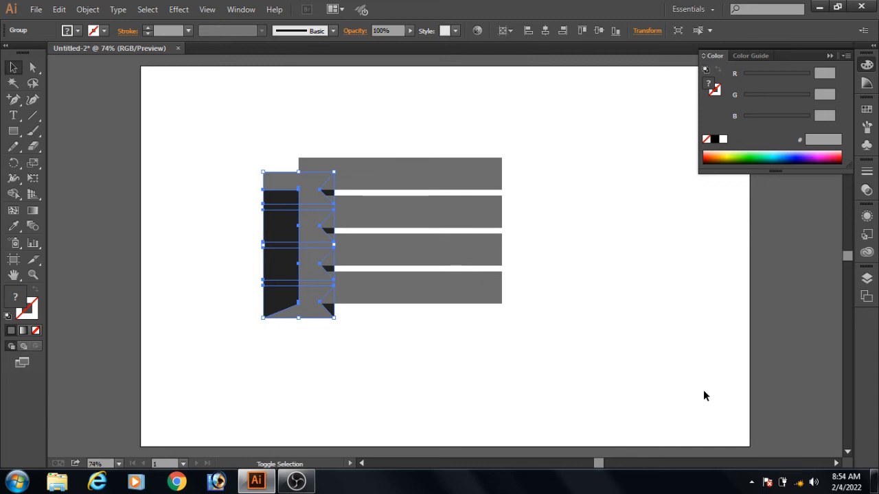
Move the reflected ribbon-end group horizontally to the right ends of the four long bars.
key("shift+Right")
key("shift+Right")
key("shift+Right")
key("shift+Right")
key("shift+Right")
key("shift+Right")
key("shift+Right")
key("shift+Right")
key("shift+Right")
key("shift+Right")
key("shift+Right")
key("shift+Right")
key("shift+Right")
key("shift+Right")
key("shift+Right")
key("shift+Right")
key("shift+Right")
key("shift+Right")
key("shift+Right")
key("shift+Right")
key("shift+Right")
key("shift+Right")
key("shift+Right")
key("shift+Right")
key("shift+Right")
key("shift+Right")
key("shift+Right")
key("shift+Right")
key("shift+Right")
key("shift+Right")
key("shift+Right")
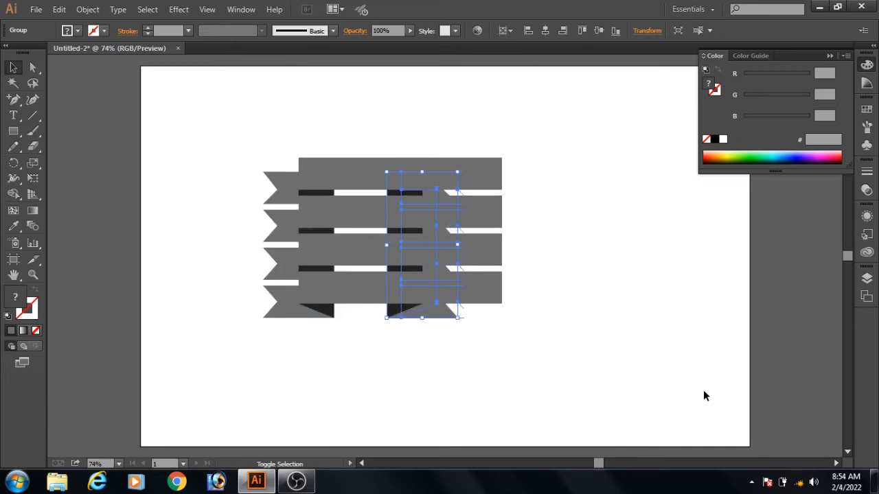
key("shift+Right")
key("shift+Right")
key("shift+Right")
key("shift+Right")
key("shift+Right")
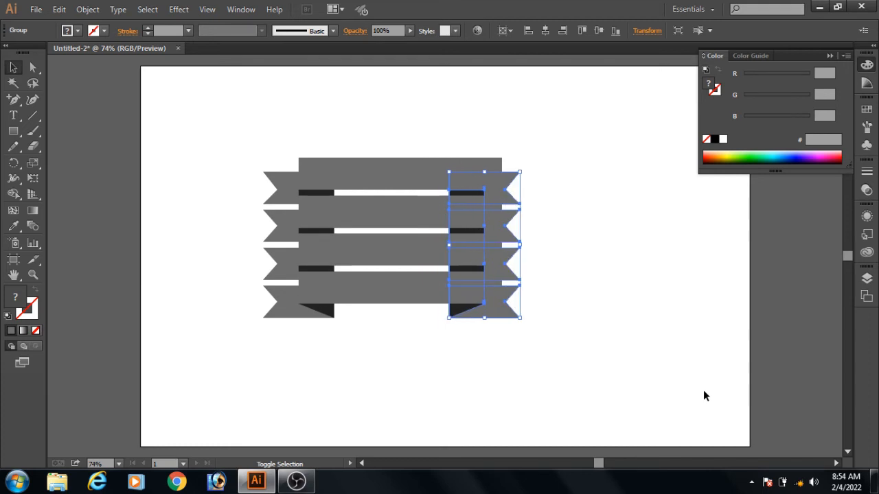
key("shift+Right")
key("shift+Right")
key("shift+Right")
key("shift+Right")
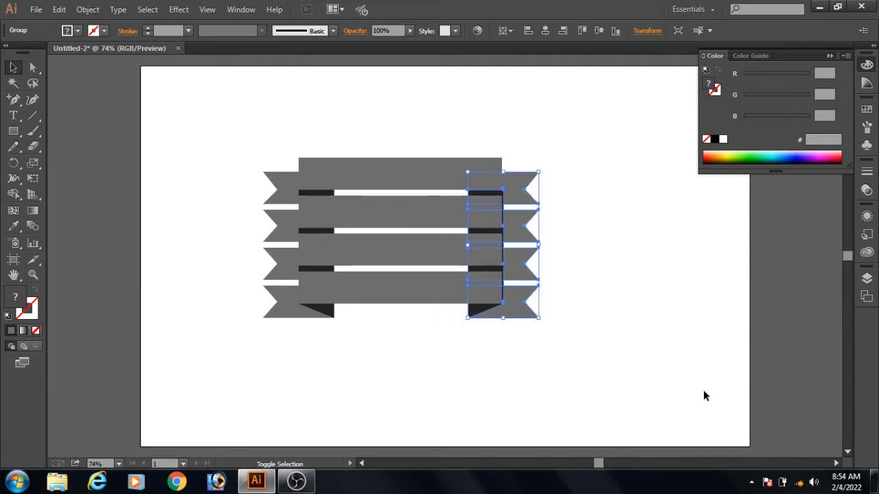
Nudge the reflected group slightly left until its dark fold shape aligns with the long bars' right edges, and deselect it.
key("Left")
key("Left")
key("Left")
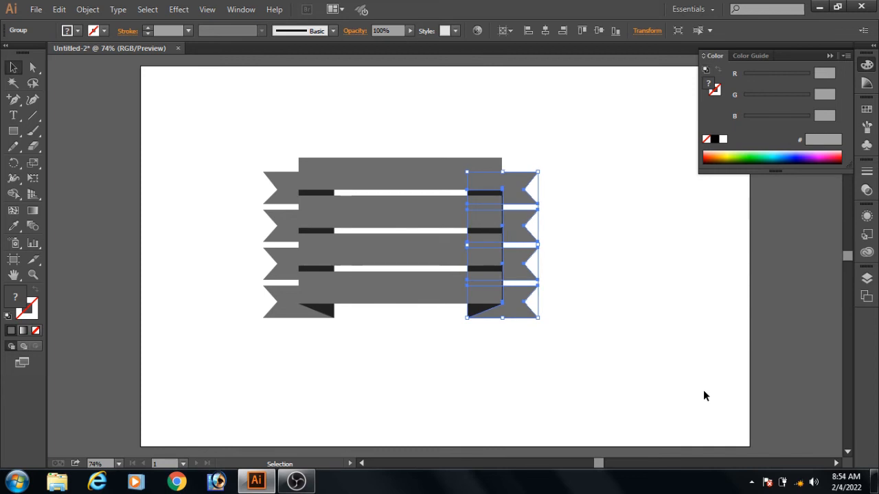
key("Left")
left_click(494, 365)
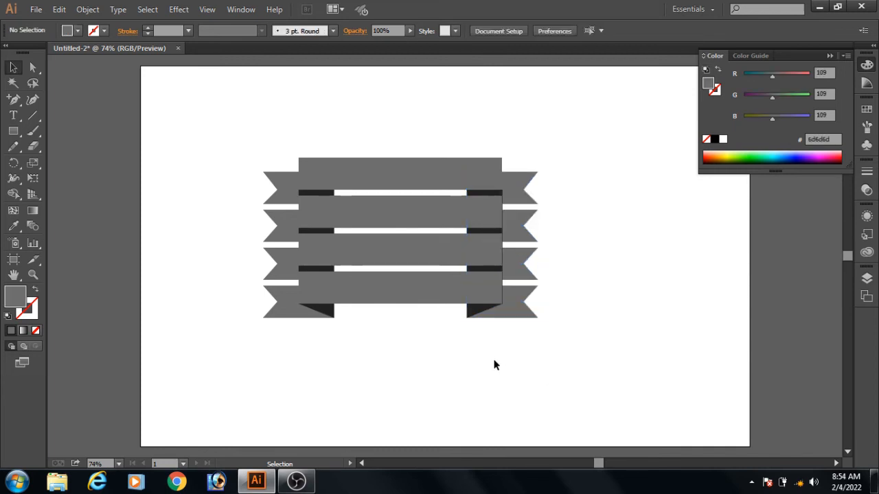
left_click(487, 196)
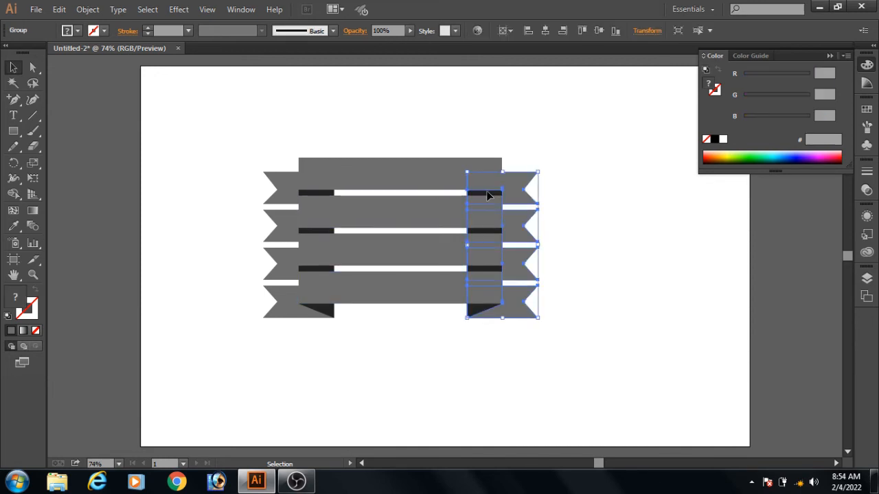
left_click(636, 245)
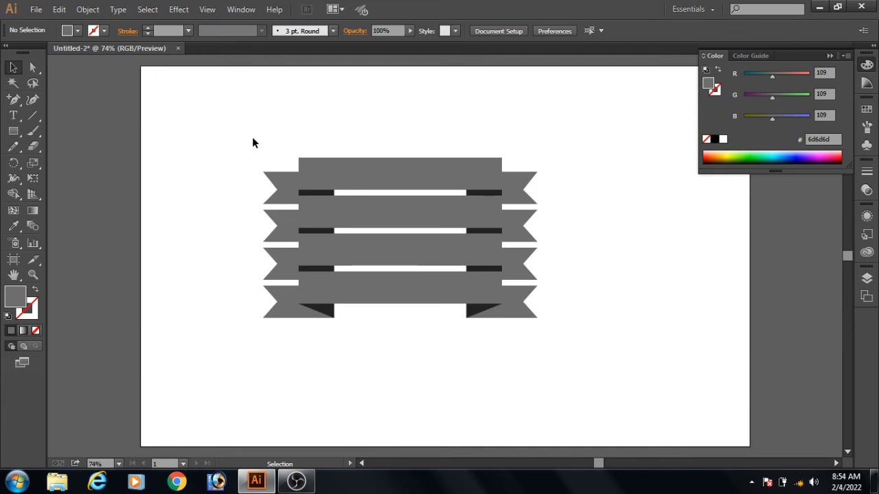
Group the four long bars and both ribbon-end groups into one banner object, and deselect it.
left_click_drag(237, 137, 574, 368)
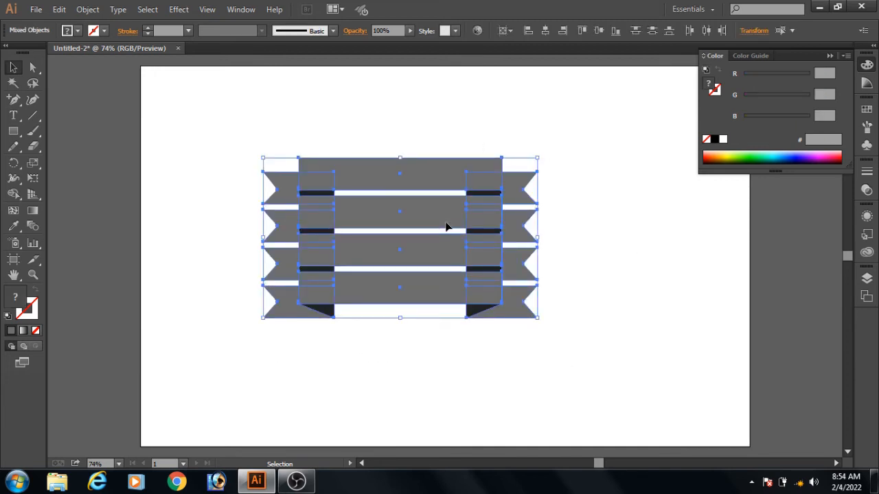
right_click(433, 203)
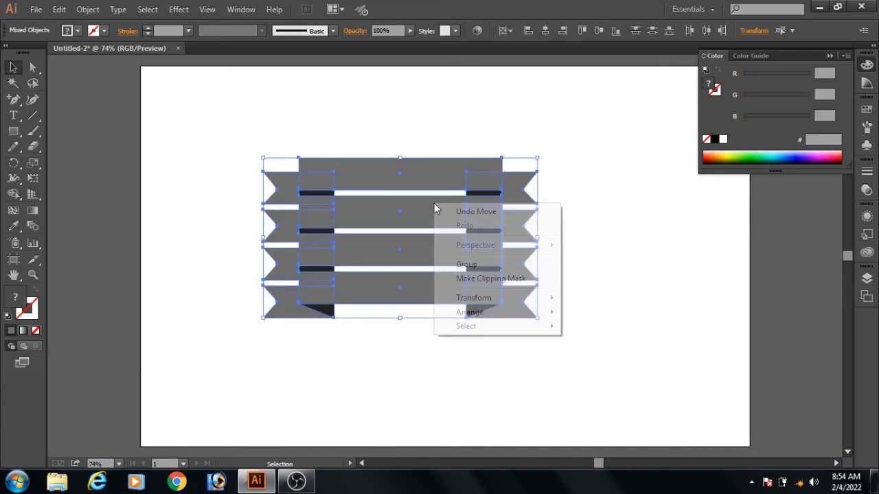
left_click(465, 265)
left_click(248, 127)
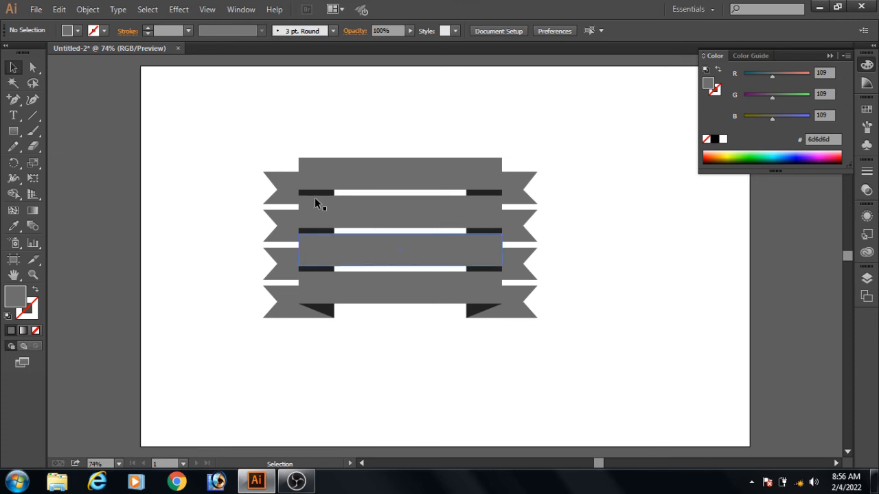
left_click(297, 482)
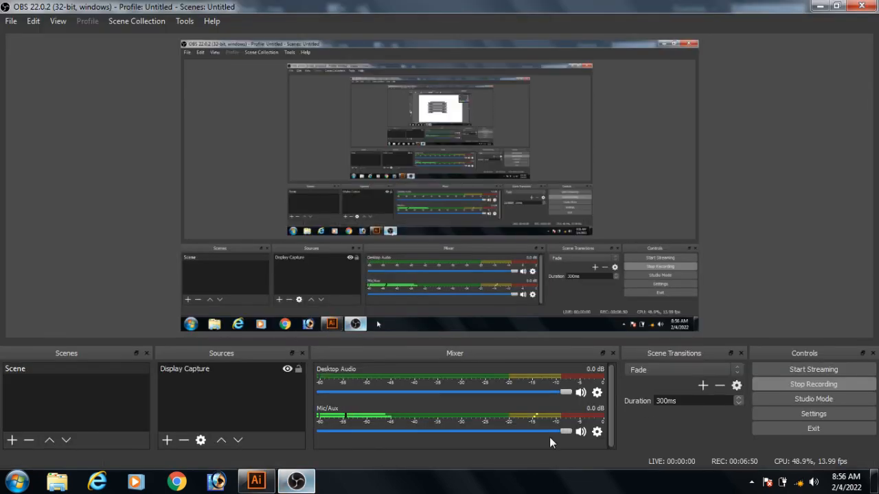